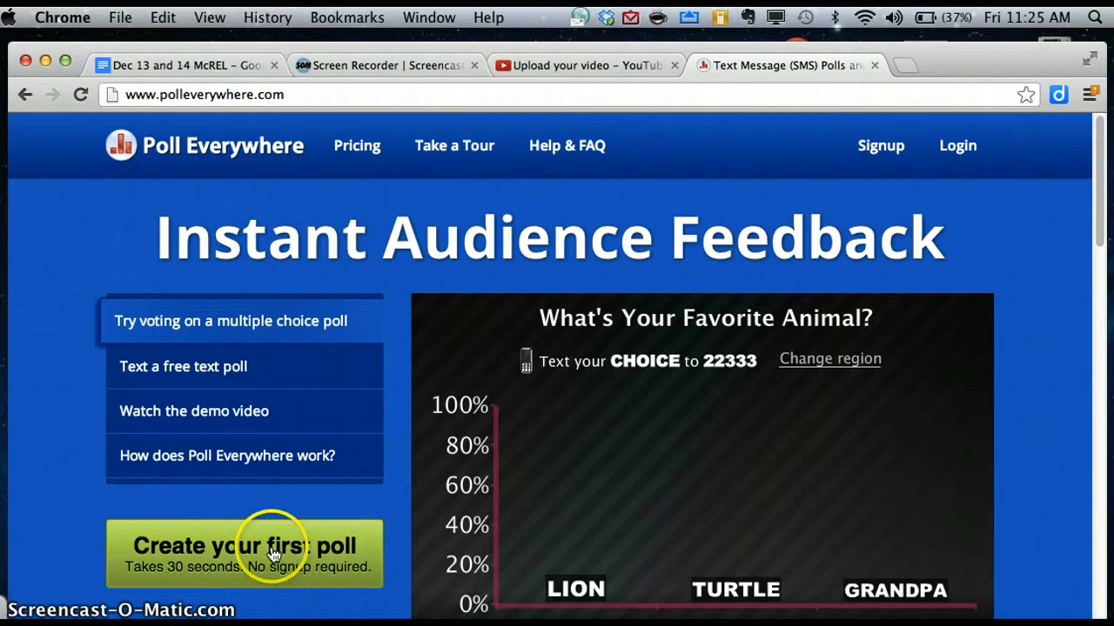
Begin a first poll and enter the question 'What is your favorite color?'.
{"action": "left_click", "coordinate": [273, 554]}
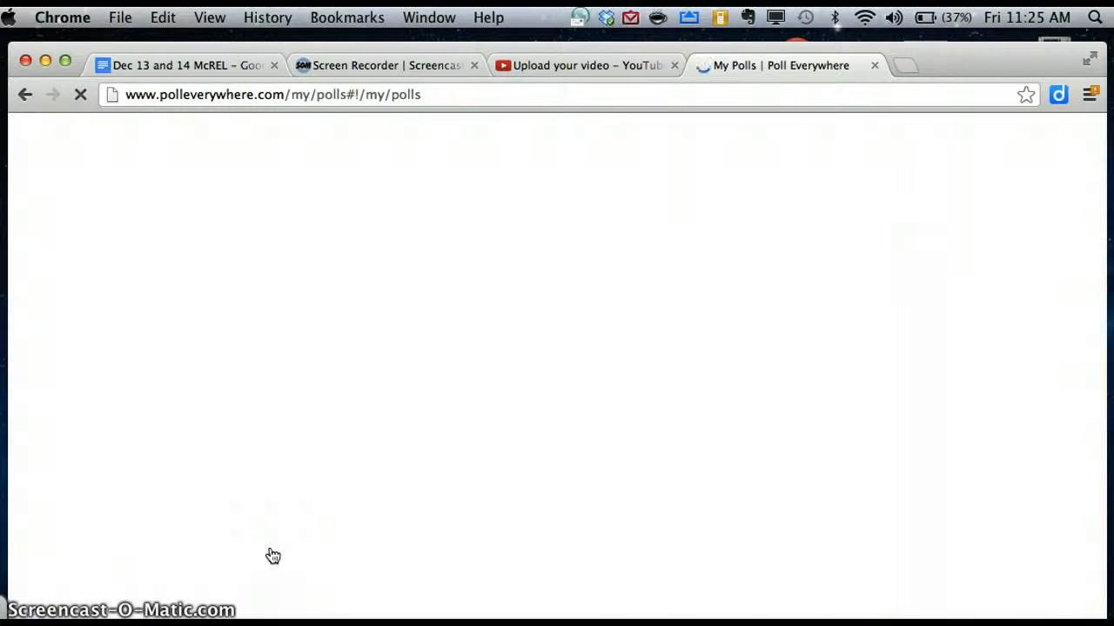
{"action": "scroll", "coordinate": [455, 464], "scroll_direction": "down", "scroll_amount": 2}
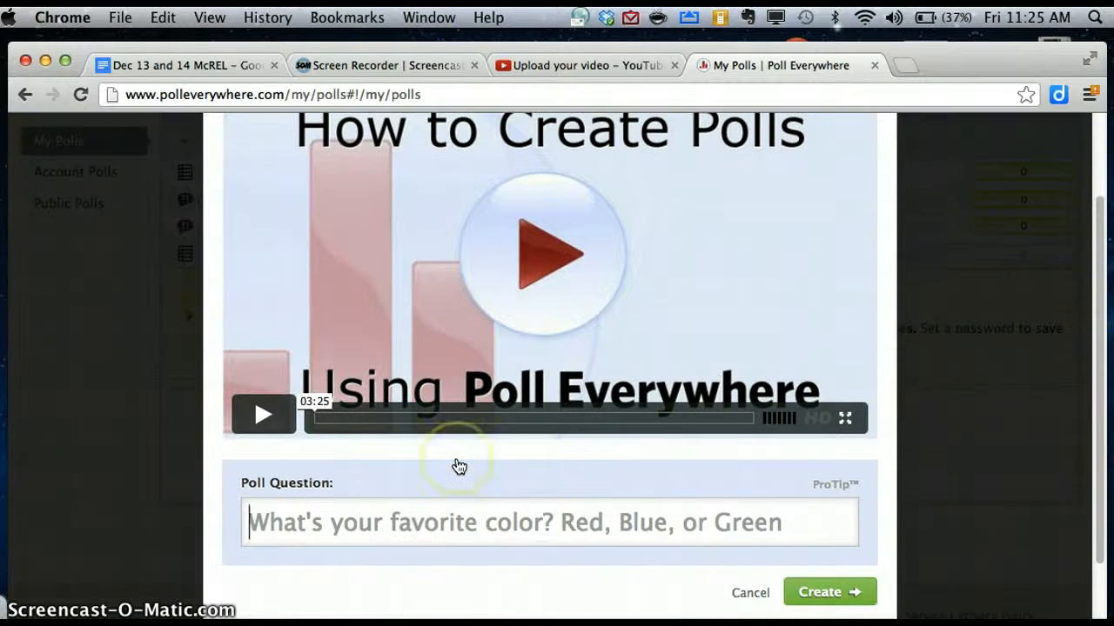
{"action": "scroll", "coordinate": [458, 465], "scroll_direction": "down", "scroll_amount": 2}
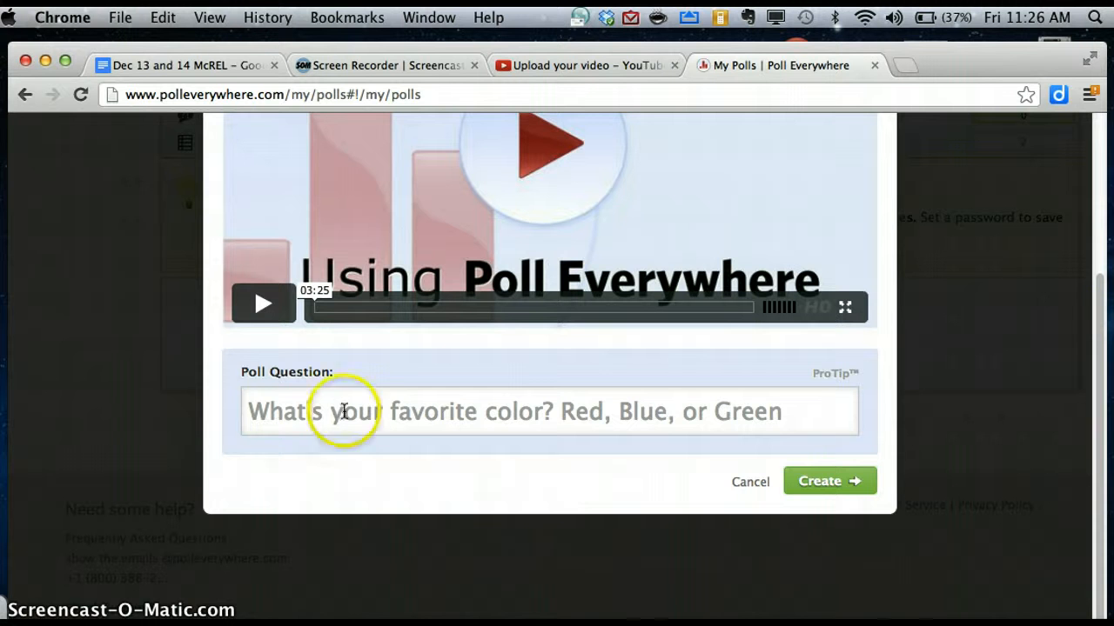
{"action": "type", "text": "What a"}
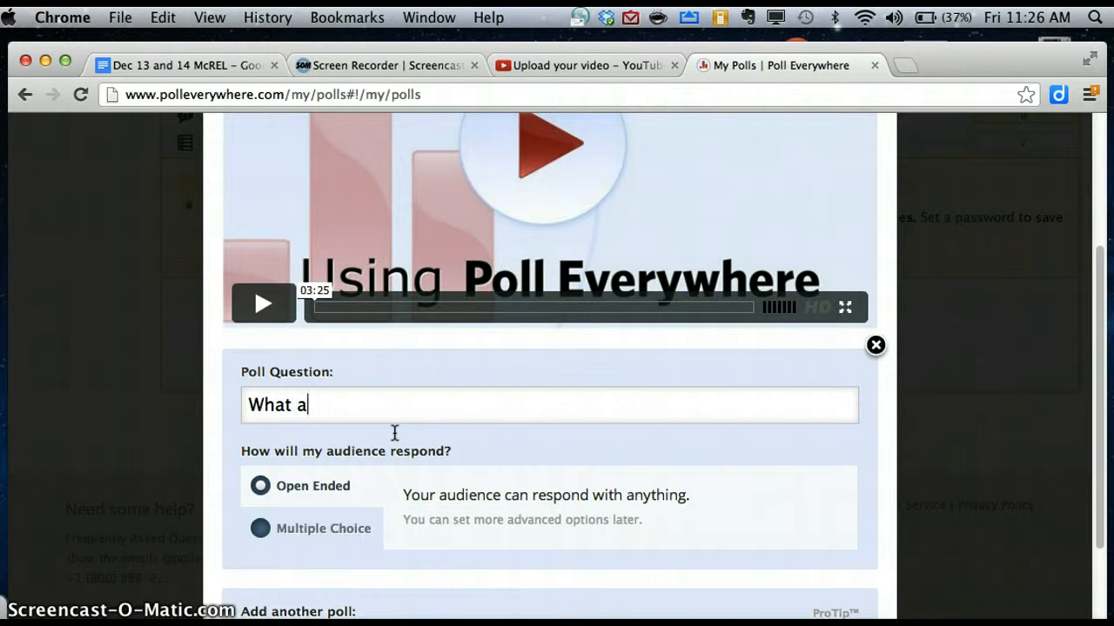
{"action": "key", "text": "BackSpace"}
{"action": "type", "text": "is your favo"}
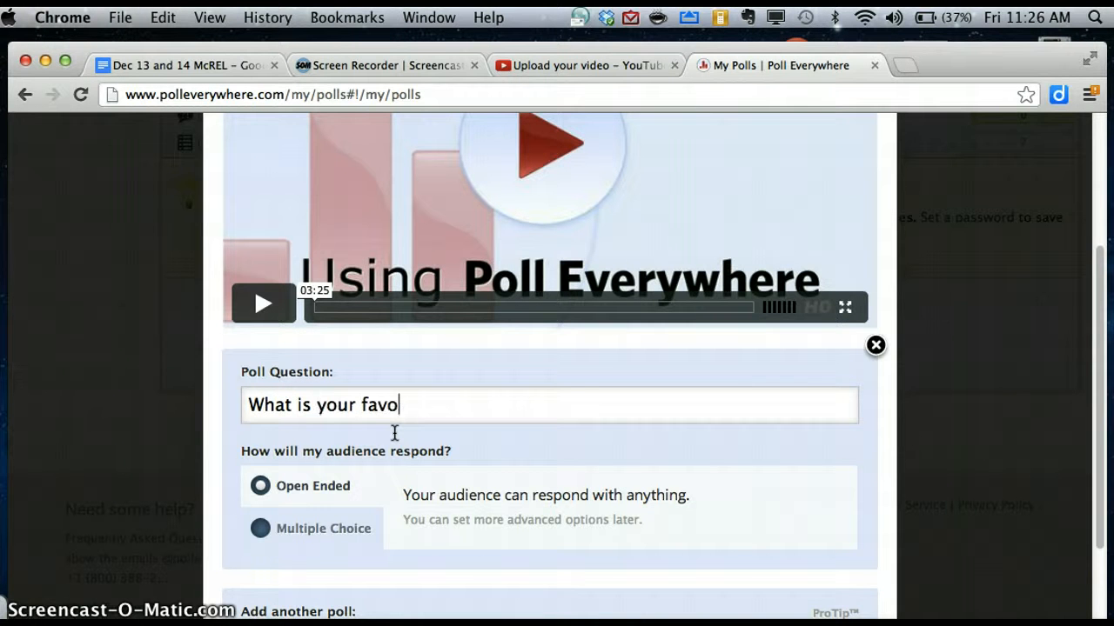
{"action": "type", "text": "rite color?"}
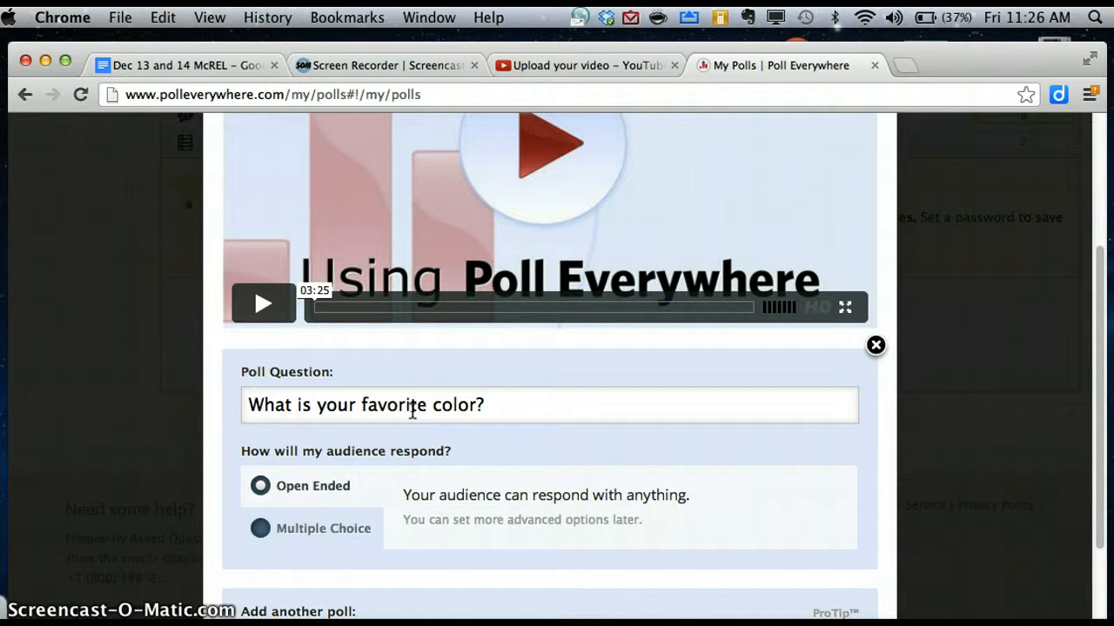
{"action": "scroll", "coordinate": [519, 397], "scroll_direction": "down", "scroll_amount": 4}
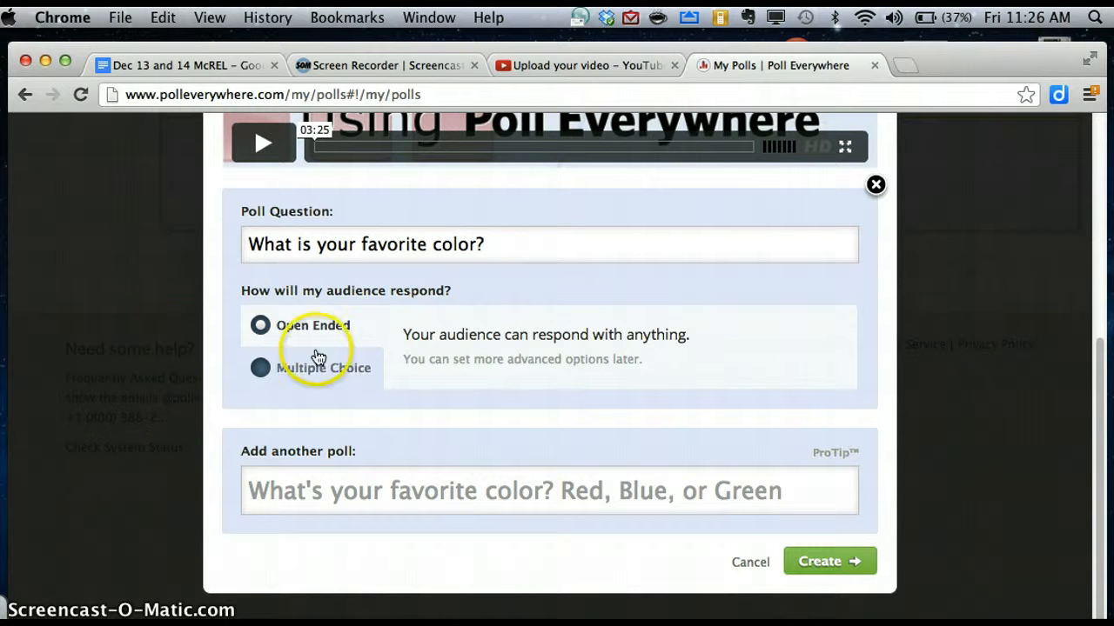
Switch the poll to Multiple Choice and replace True/False with Green and Blue.
{"action": "left_click", "coordinate": [260, 368]}
{"action": "left_click_drag", "start_coordinate": [446, 371], "coordinate": [402, 371]}
{"action": "type", "text": "Green"}
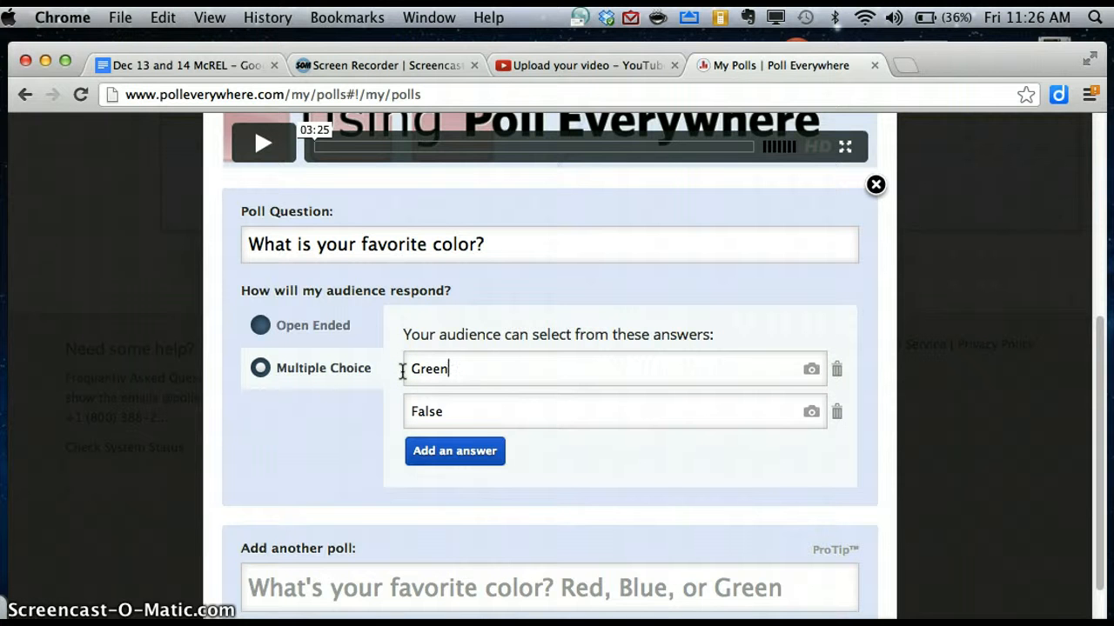
{"action": "left_click_drag", "start_coordinate": [462, 399], "coordinate": [382, 418]}
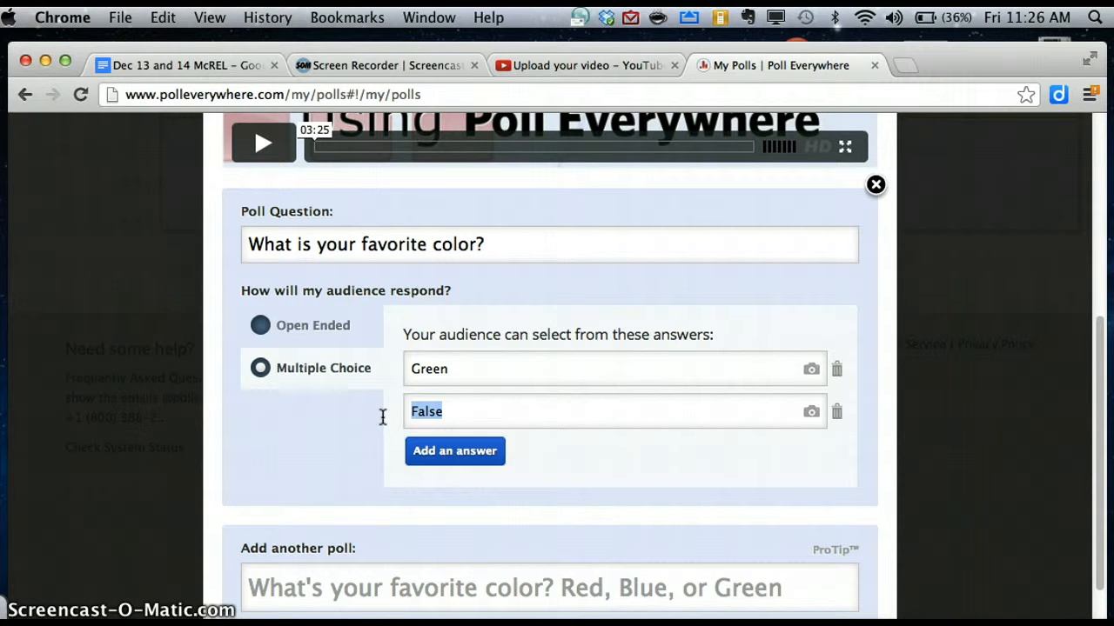
{"action": "type", "text": "Blue"}
Add three more answers: Red, Orange and Yellow.
{"action": "left_click", "coordinate": [468, 466]}
{"action": "left_click", "coordinate": [456, 462]}
{"action": "type", "text": "Red"}
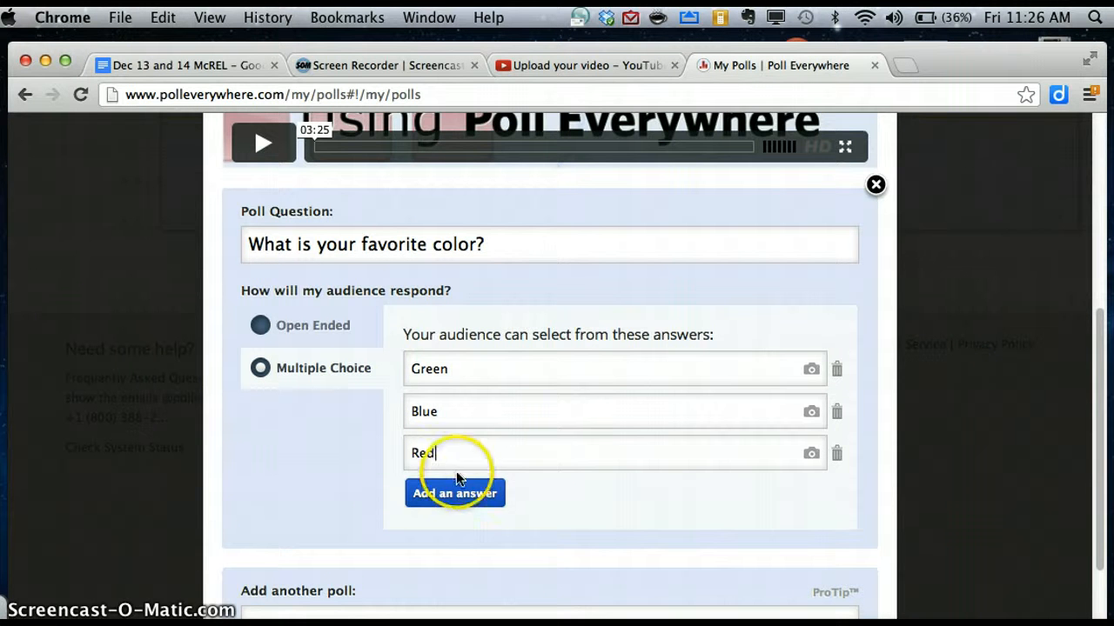
{"action": "left_click", "coordinate": [456, 484]}
{"action": "left_click", "coordinate": [454, 489]}
{"action": "type", "text": "org"}
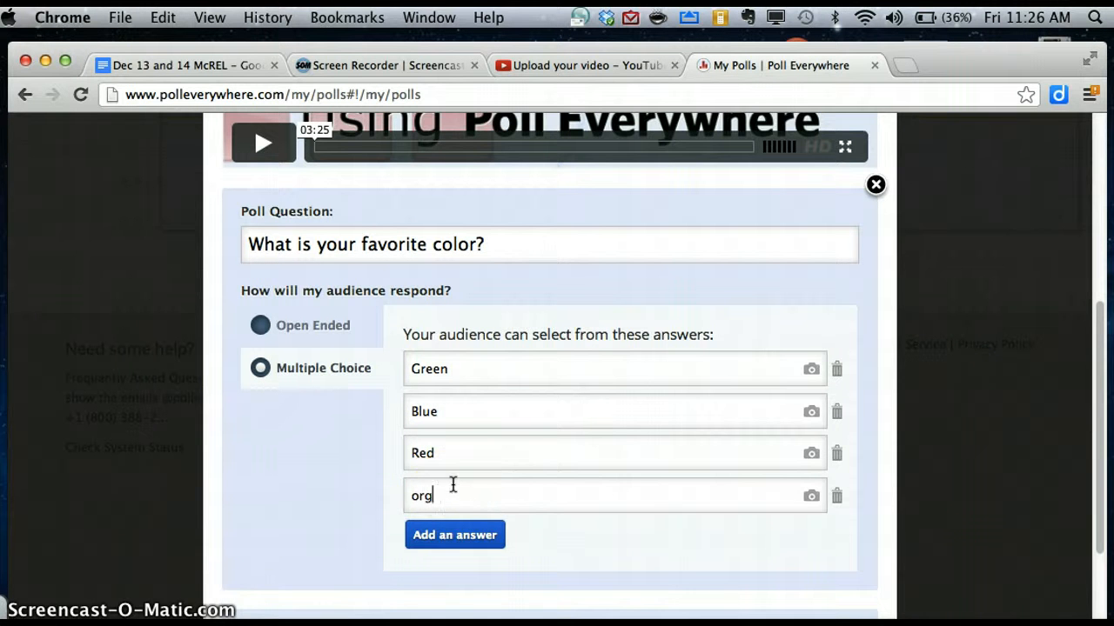
{"action": "key", "text": "BackSpace"}
{"action": "key", "text": "BackSpace"}
{"action": "key", "text": "BackSpace"}
{"action": "type", "text": "Orange"}
{"action": "left_click", "coordinate": [454, 531]}
{"action": "left_click", "coordinate": [455, 535]}
{"action": "type", "text": "Yel"}
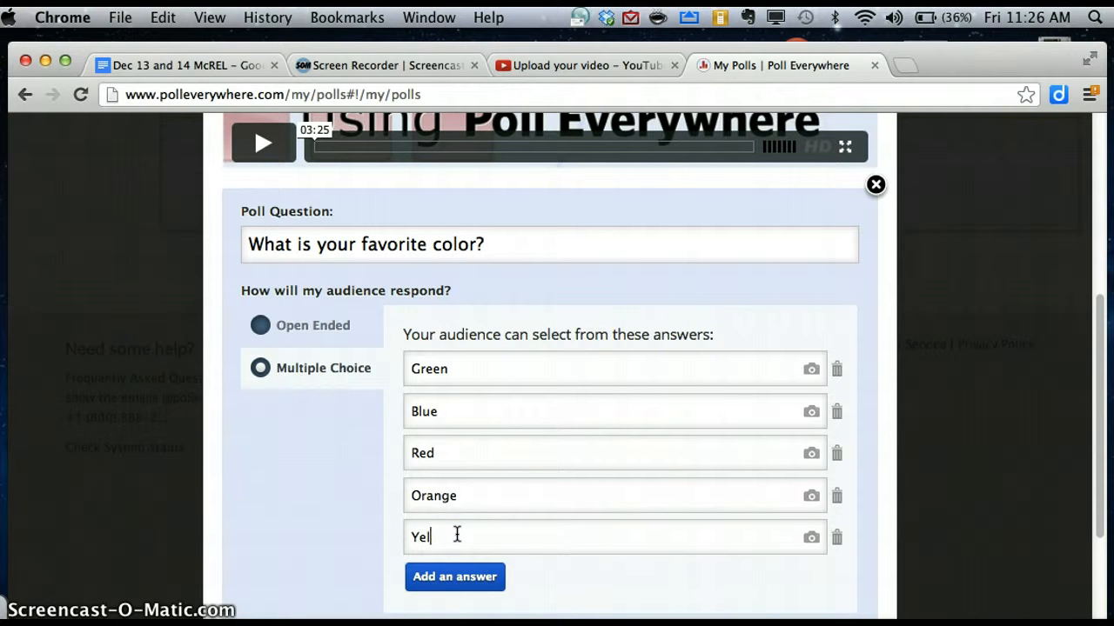
{"action": "type", "text": "low"}
{"action": "left_click", "coordinate": [554, 485]}
{"action": "scroll", "coordinate": [554, 485], "scroll_direction": "down", "scroll_amount": 5}
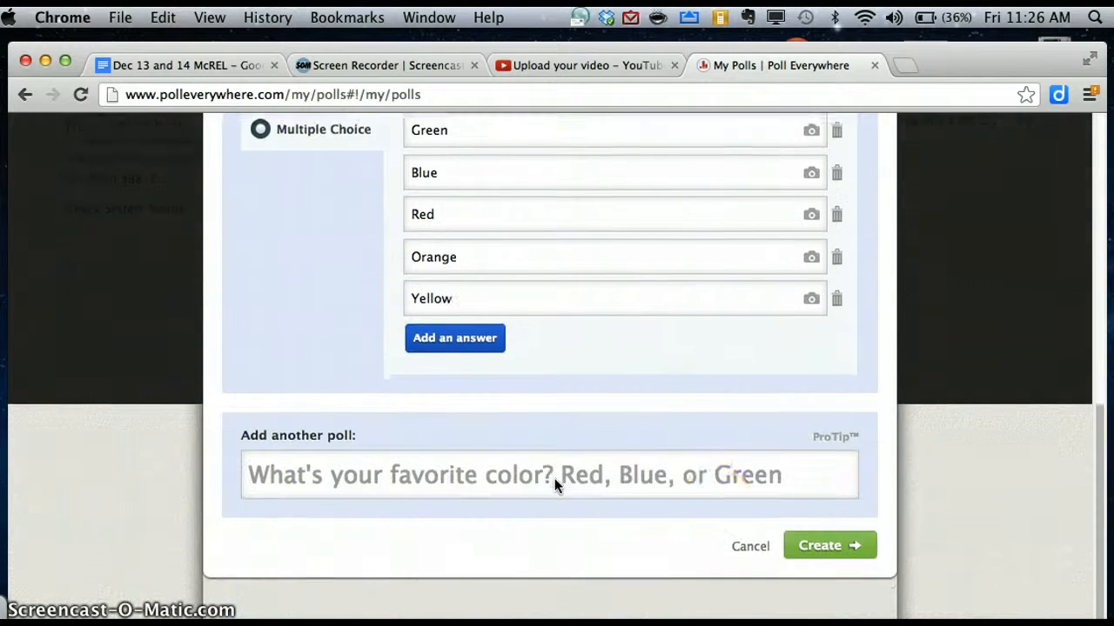
Create the colour poll and expand How People Can Respond to show each answer's code for 22333.
{"action": "left_click", "coordinate": [819, 560]}
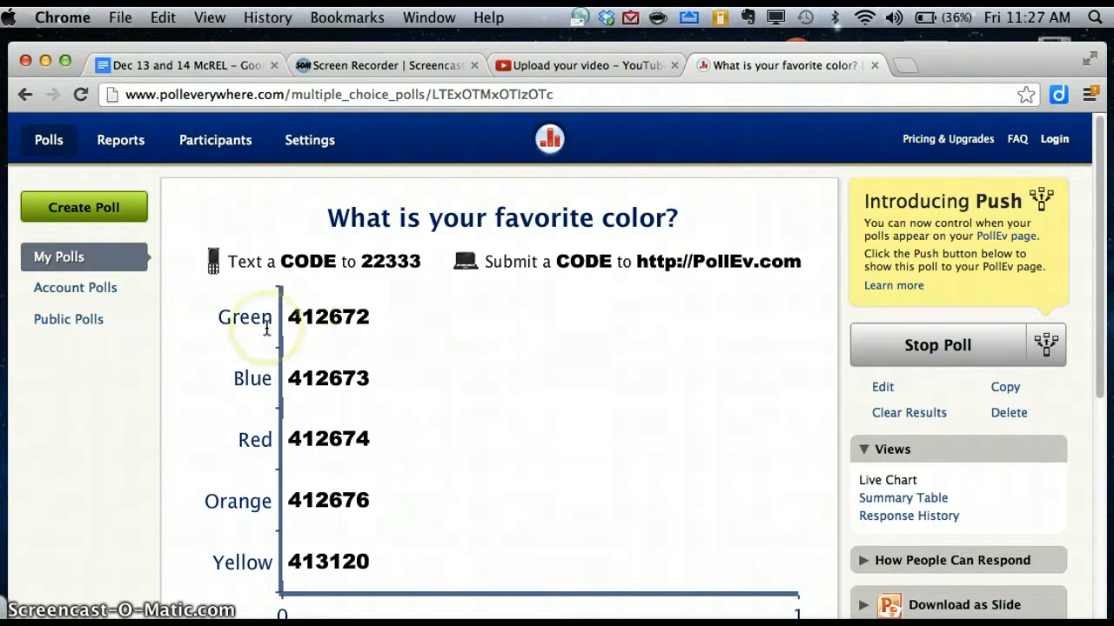
{"action": "mouse_move", "coordinate": [766, 450]}
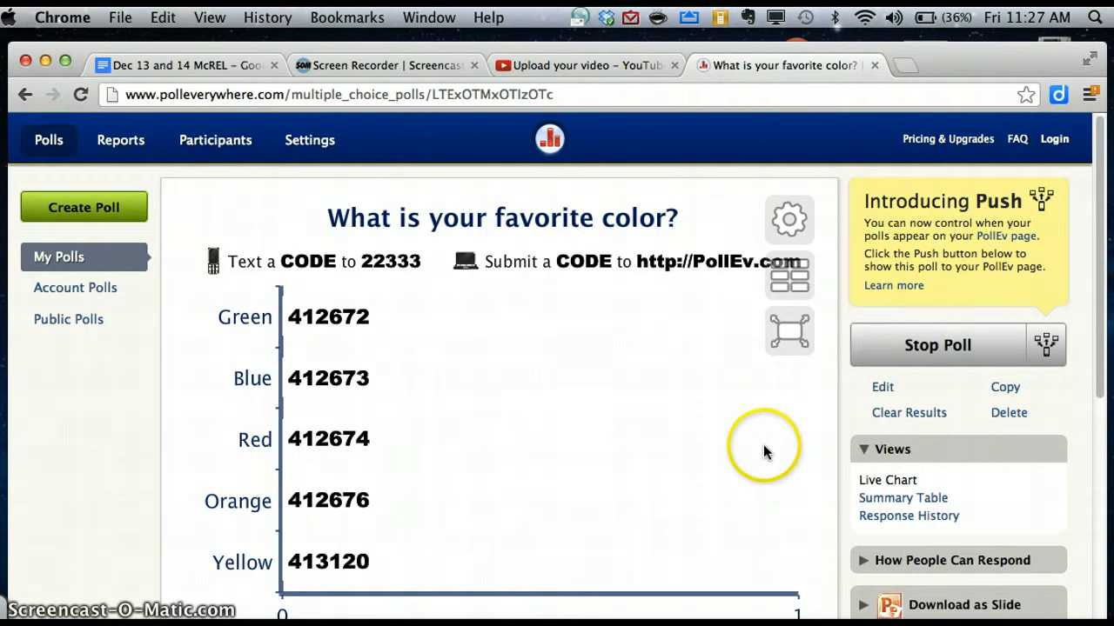
{"action": "left_click", "coordinate": [866, 561]}
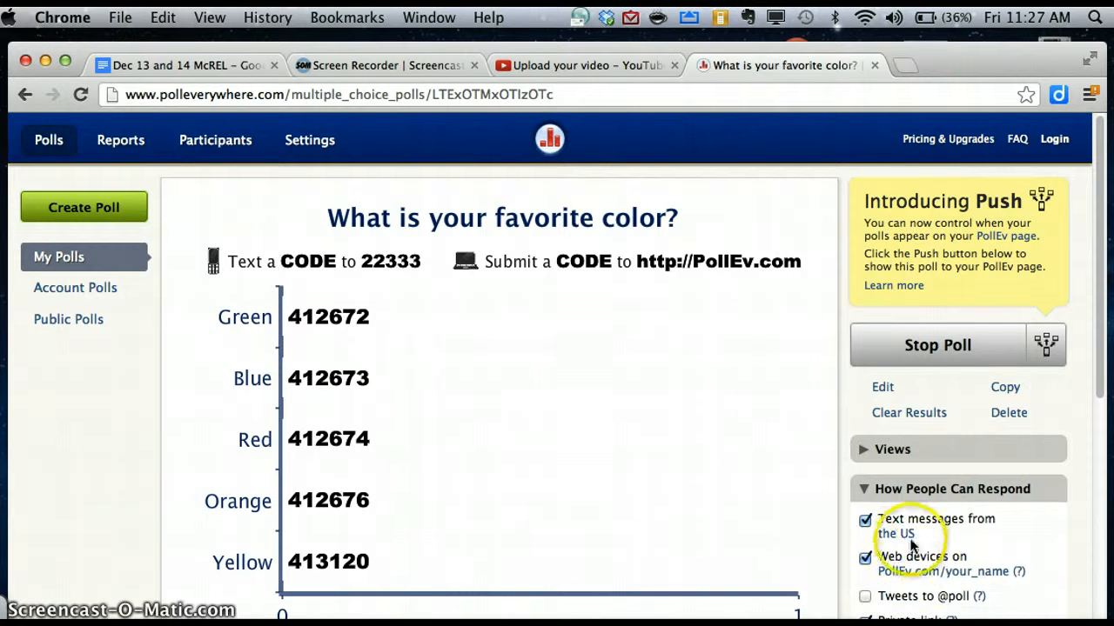
{"action": "scroll", "coordinate": [922, 535], "scroll_direction": "down", "scroll_amount": 5}
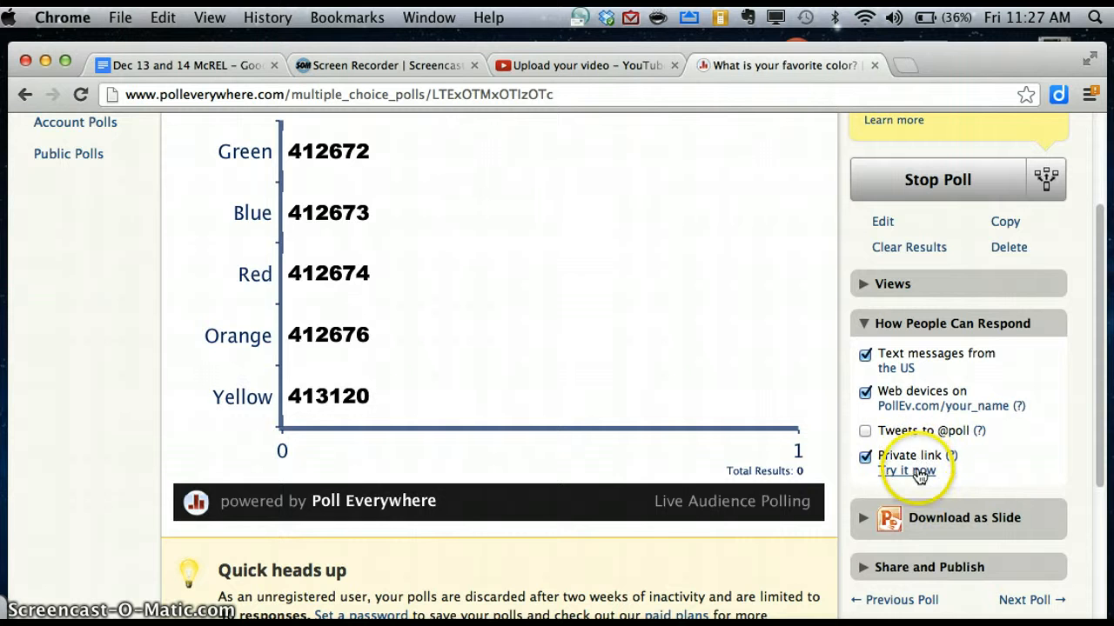
{"action": "left_click", "coordinate": [919, 472]}
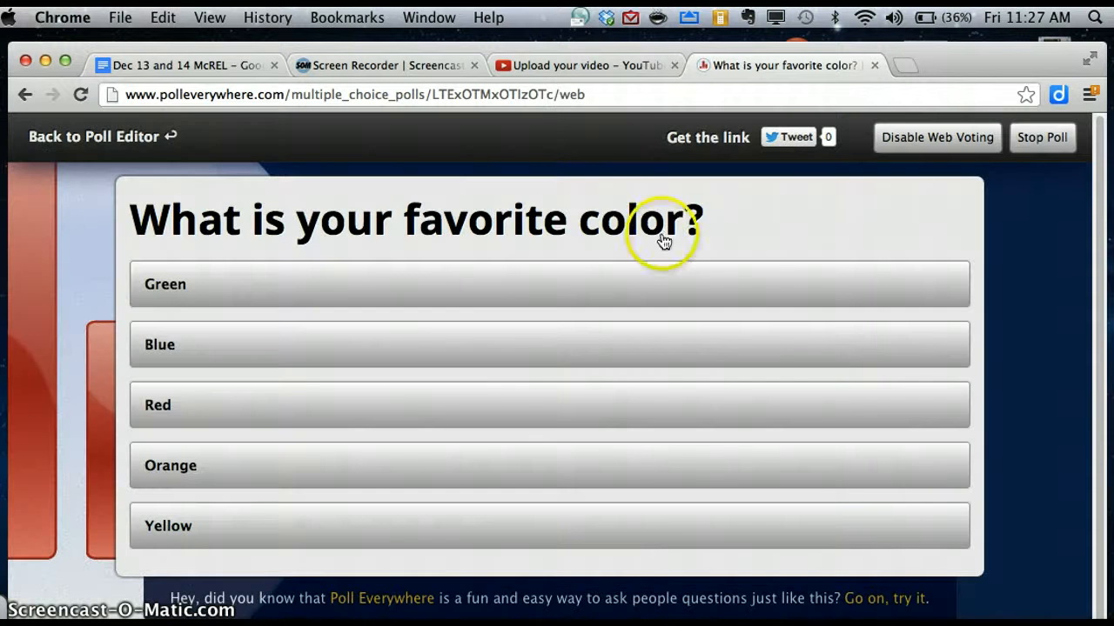
{"action": "left_click", "coordinate": [538, 95]}
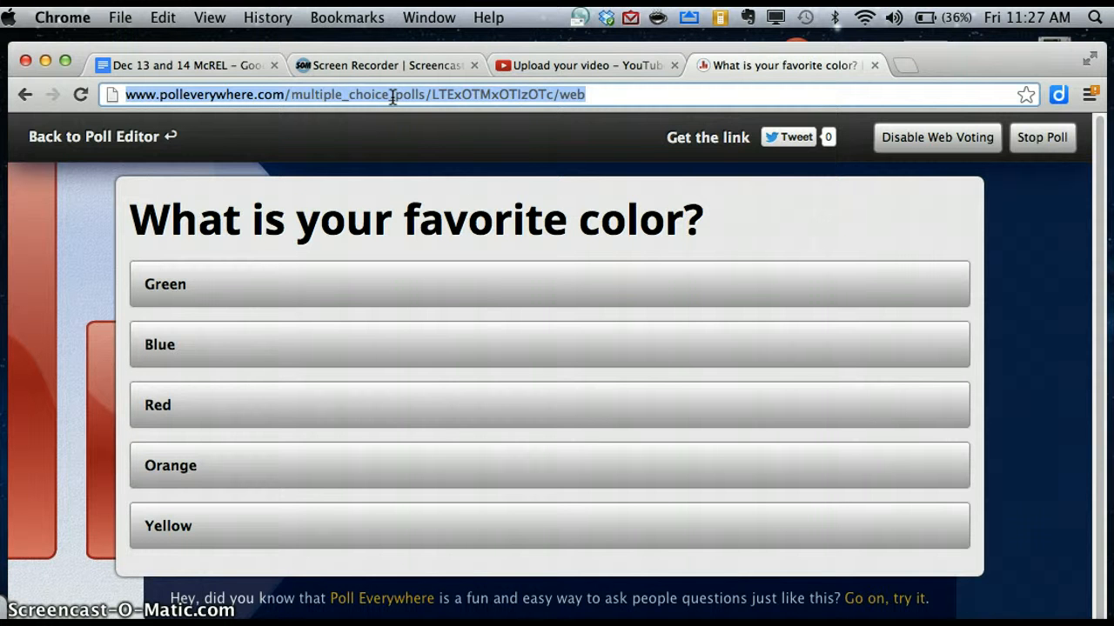
{"action": "left_click", "coordinate": [27, 98]}
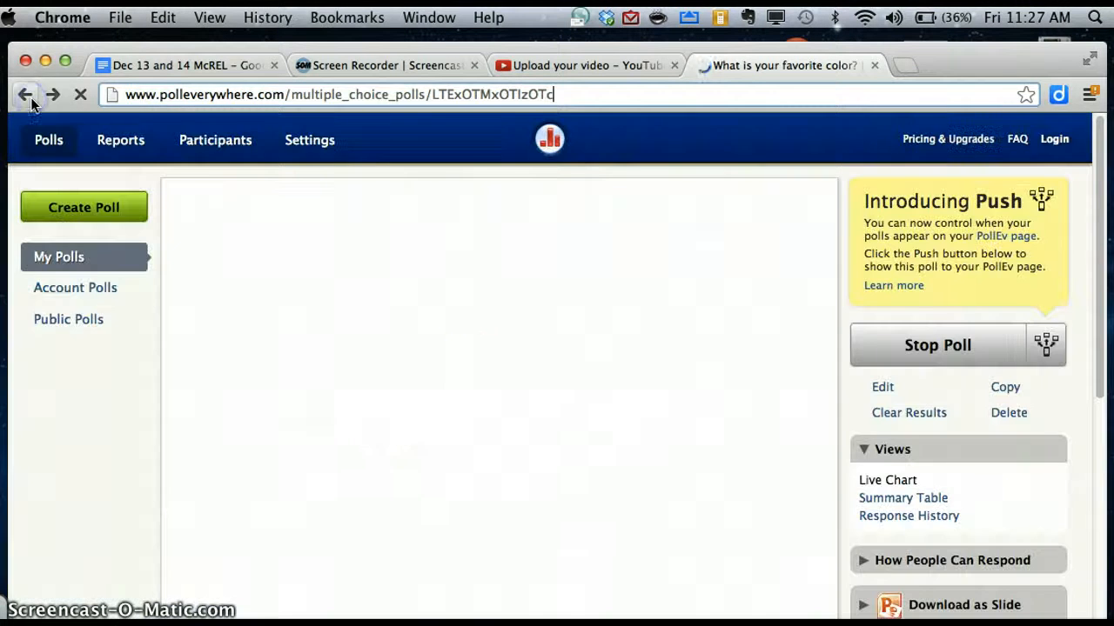
{"action": "scroll", "coordinate": [492, 308], "scroll_direction": "down", "scroll_amount": 4}
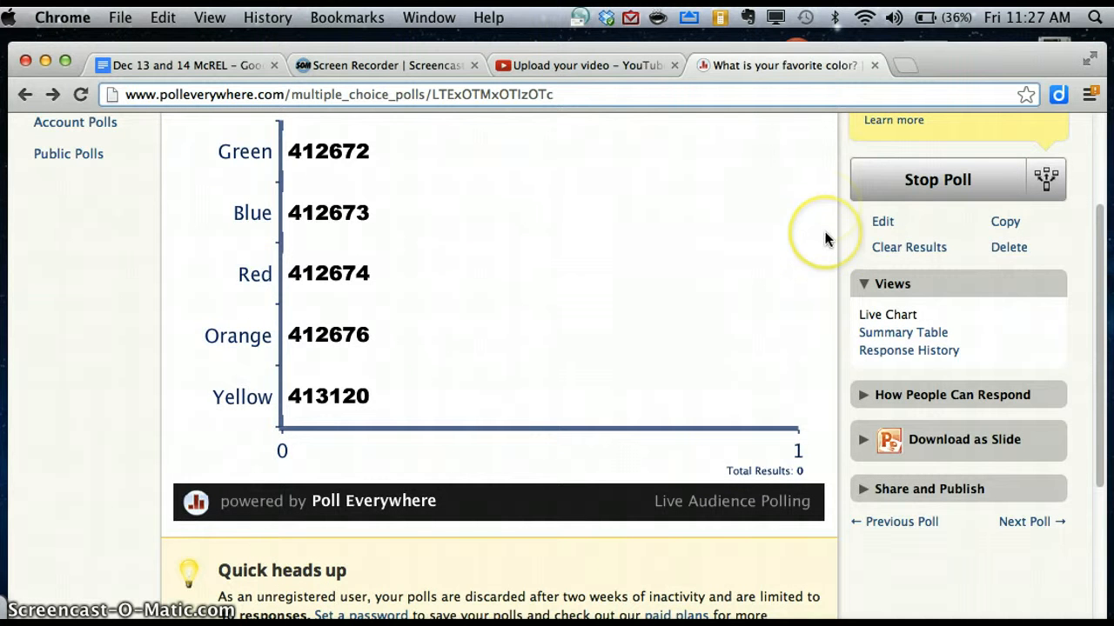
{"action": "scroll", "coordinate": [826, 238], "scroll_direction": "up", "scroll_amount": 4}
{"action": "scroll", "coordinate": [825, 238], "scroll_direction": "down", "scroll_amount": 1}
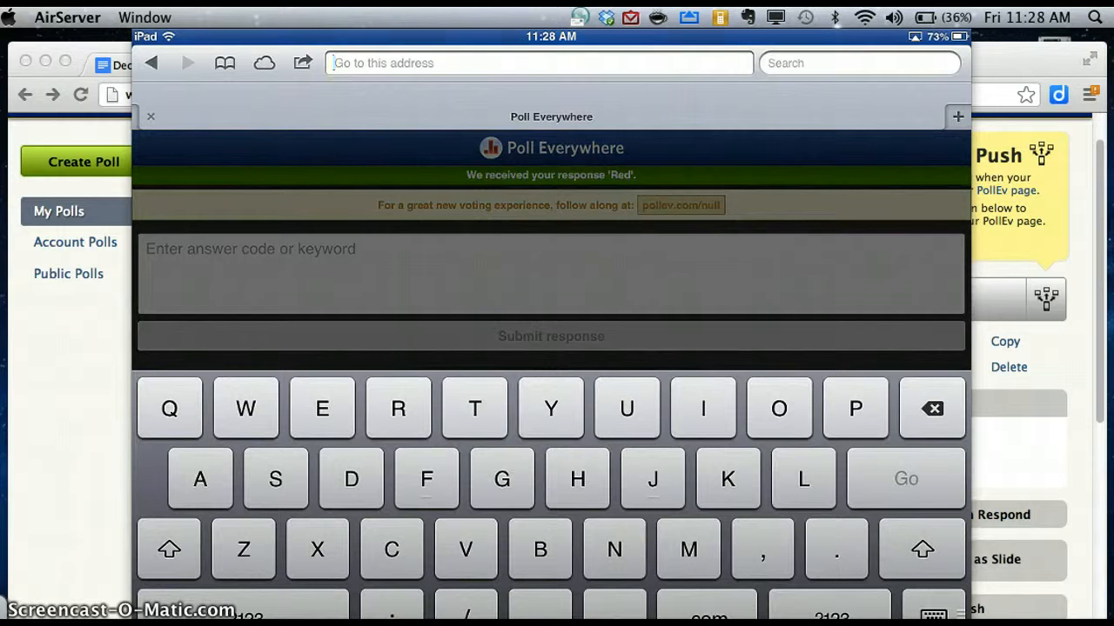
Load pollev.com in the mirrored iPad's Safari.
{"action": "type", "text": "poll"}
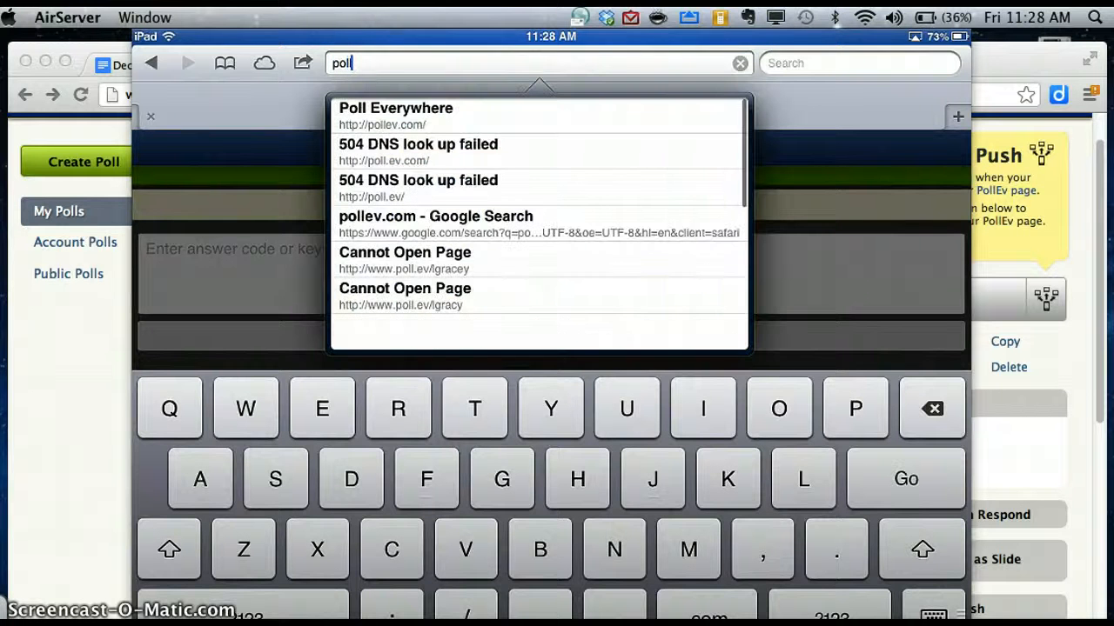
{"action": "type", "text": "ev"}
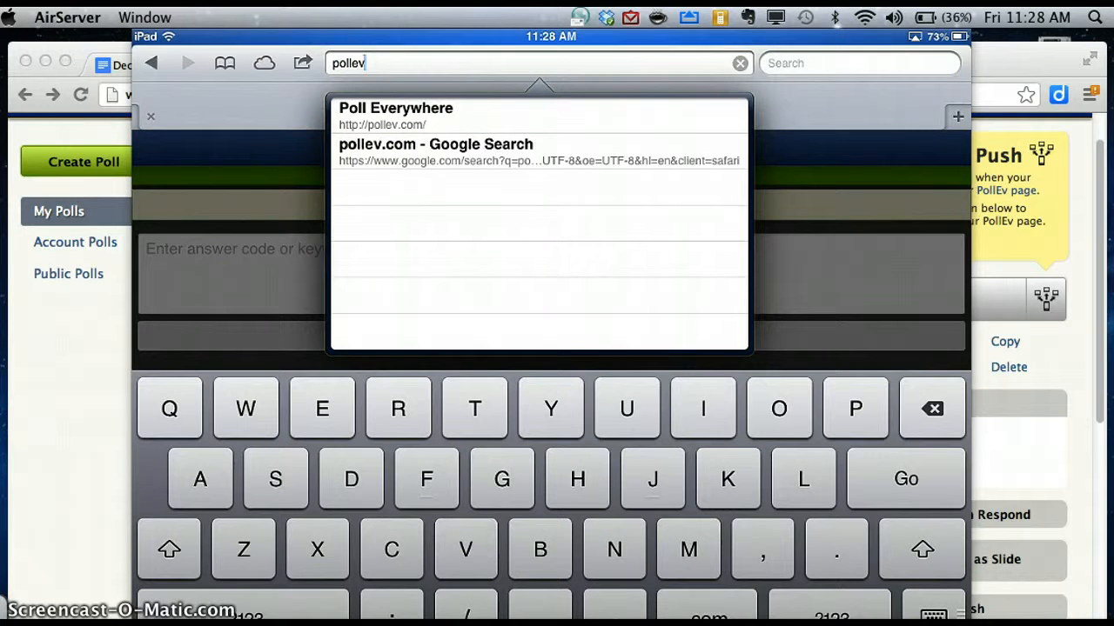
{"action": "type", "text": ".com"}
{"action": "key", "text": "Return"}
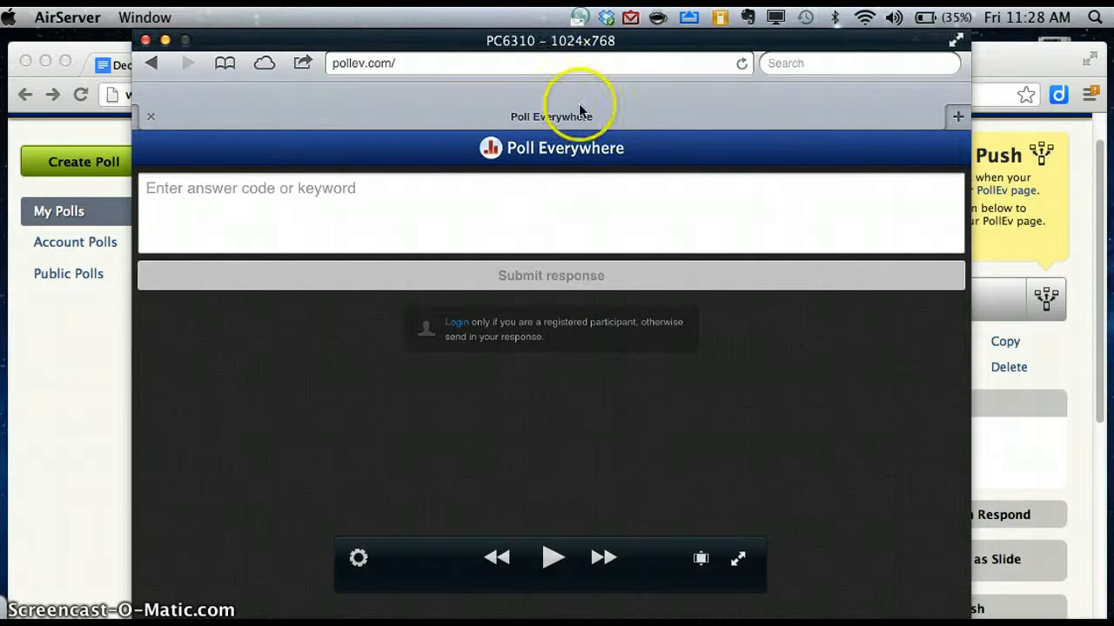
Submit Blue's code 412673 from the mirrored iPad and bring the results chart back in front.
{"action": "left_click_drag", "start_coordinate": [581, 48], "coordinate": [838, 57]}
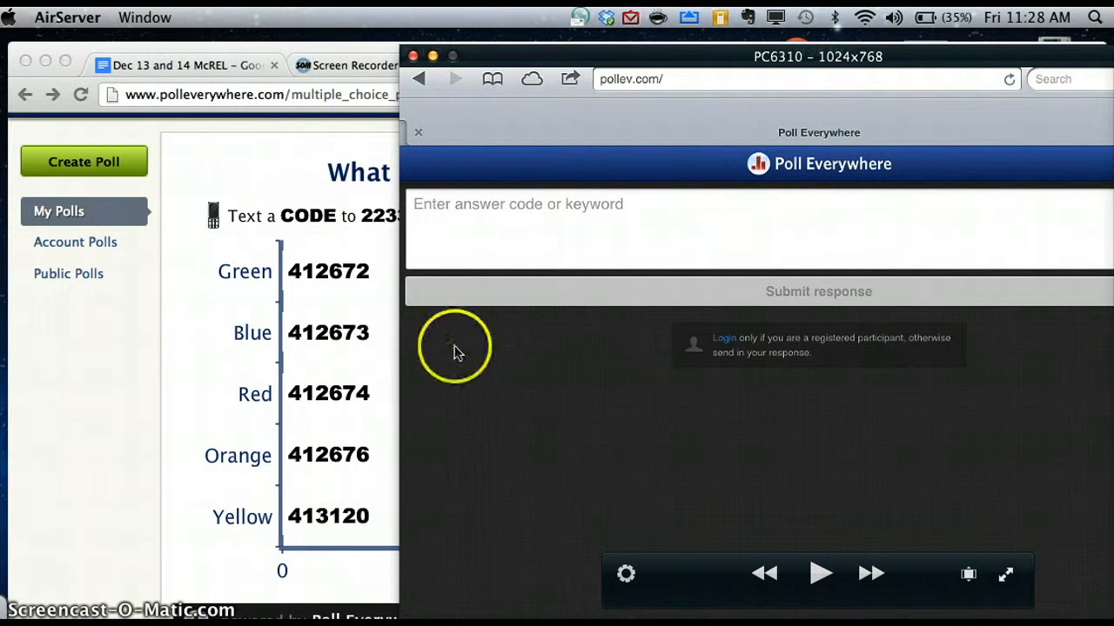
{"action": "left_click", "coordinate": [567, 221]}
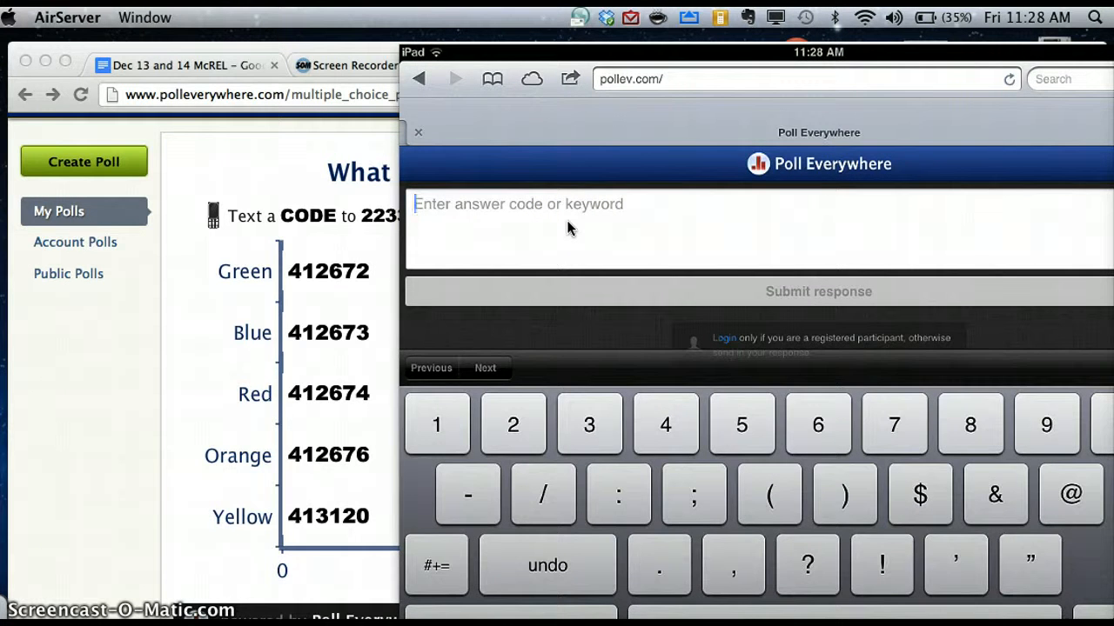
{"action": "type", "text": "4"}
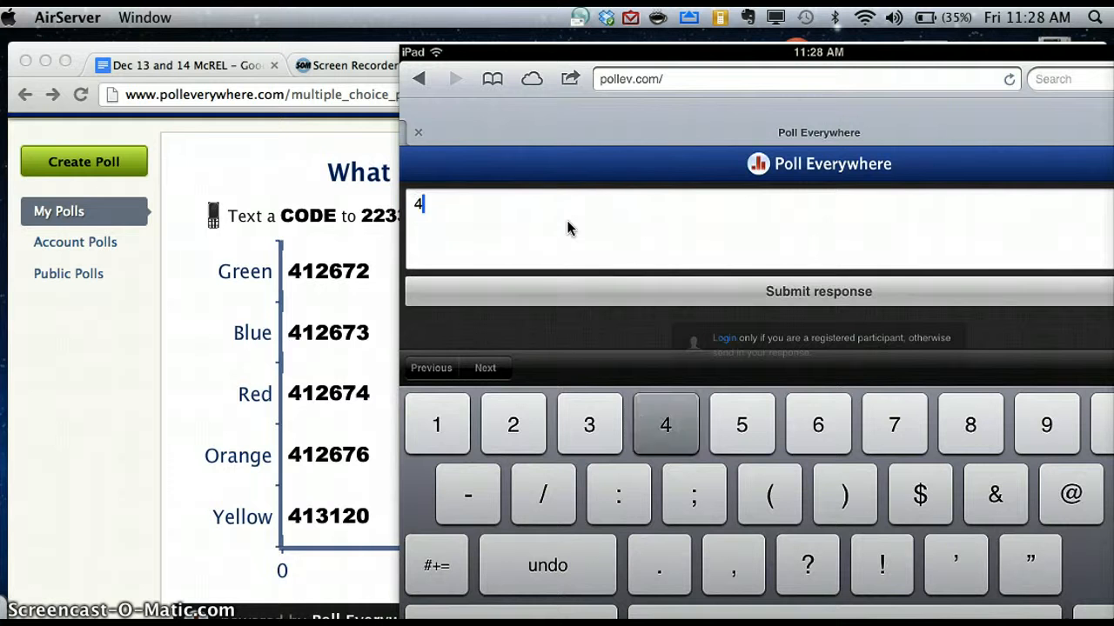
{"action": "type", "text": "12673"}
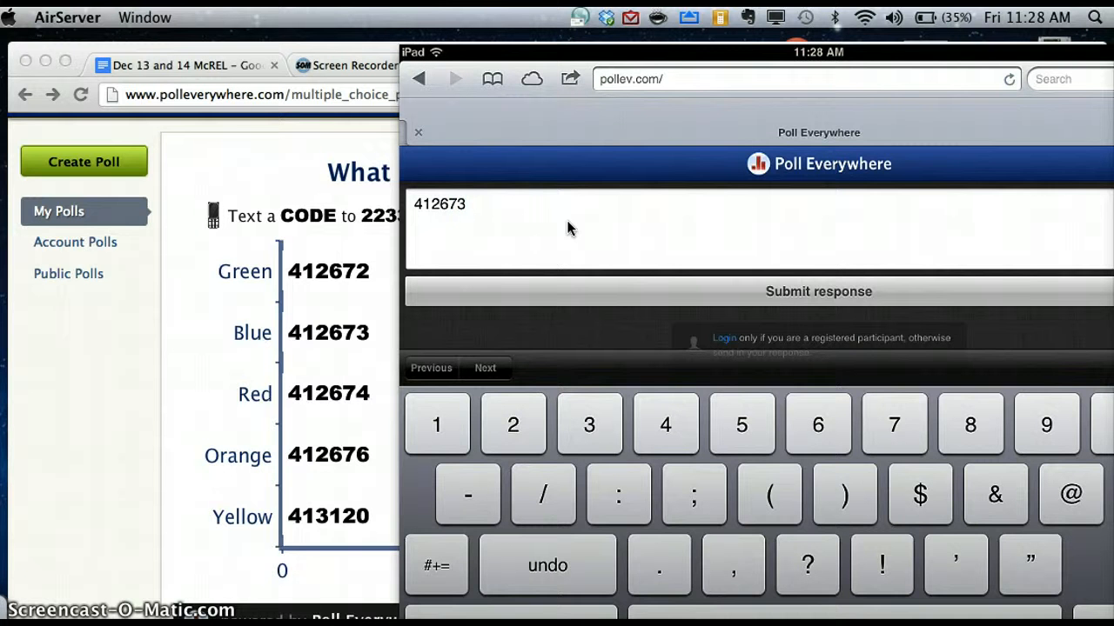
{"action": "key", "text": "Return"}
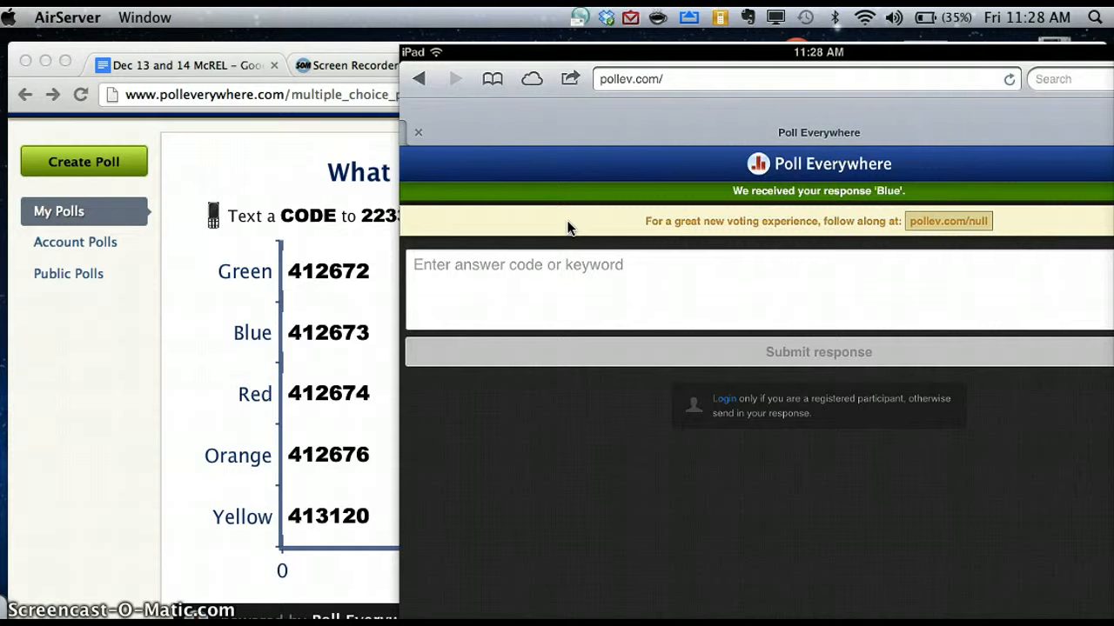
{"action": "left_click", "coordinate": [329, 48]}
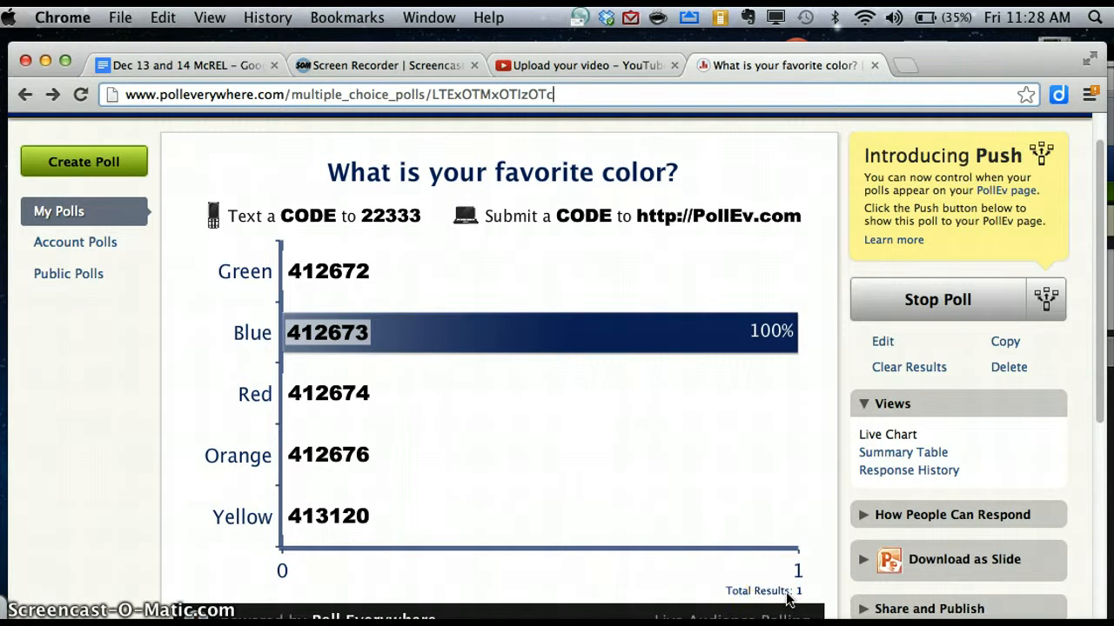
{"action": "left_click", "coordinate": [392, 332]}
{"action": "scroll", "coordinate": [1005, 323], "scroll_direction": "down", "scroll_amount": 3}
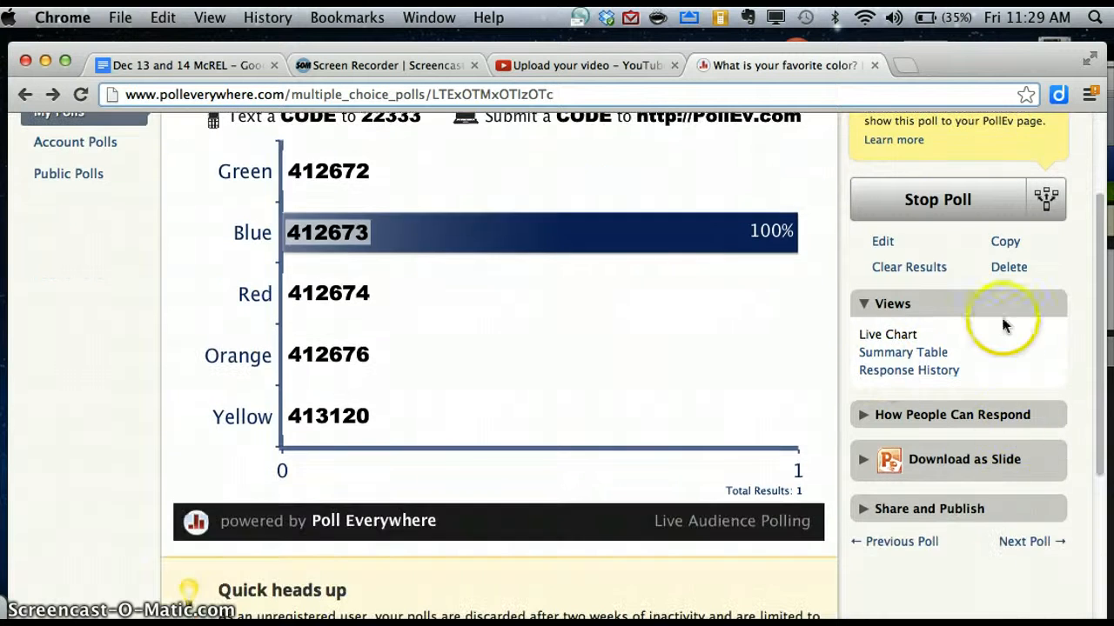
Stop the colour poll and expand its Share and Publish options.
{"action": "left_click", "coordinate": [971, 207]}
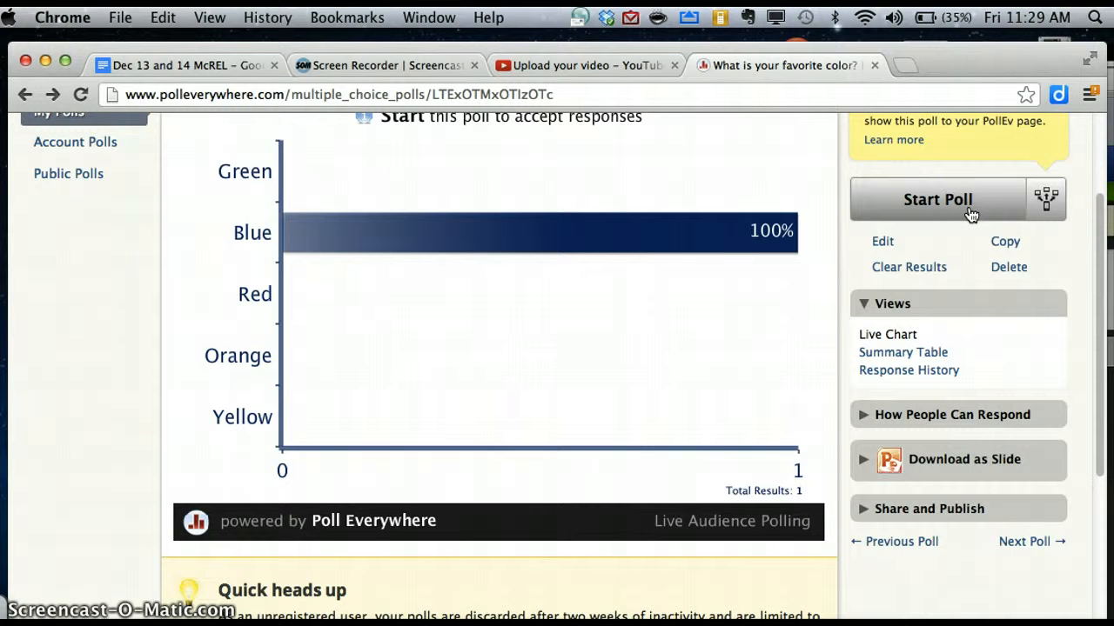
{"action": "scroll", "coordinate": [969, 368], "scroll_direction": "down", "scroll_amount": 3}
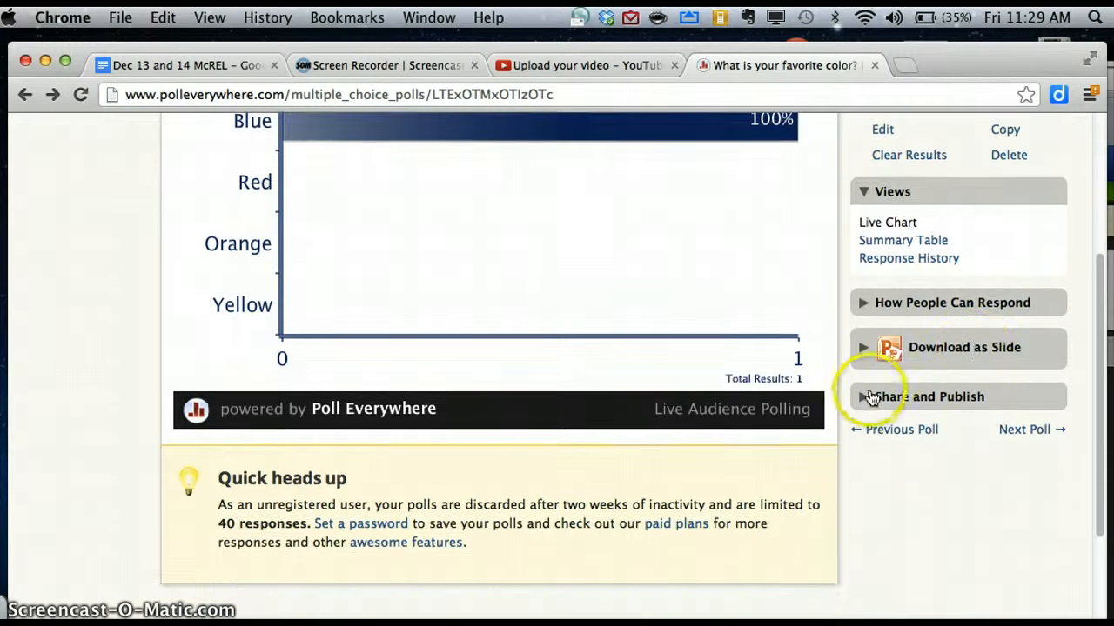
{"action": "left_click", "coordinate": [871, 397]}
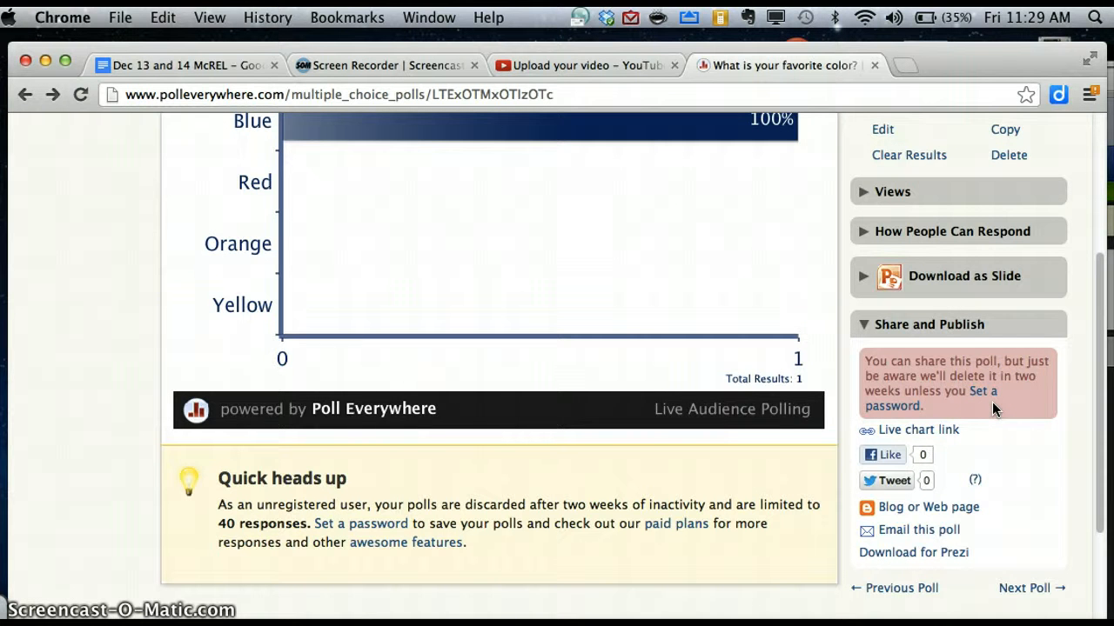
Begin creating a new poll from the top of the page.
{"action": "scroll", "coordinate": [992, 402], "scroll_direction": "up", "scroll_amount": 3}
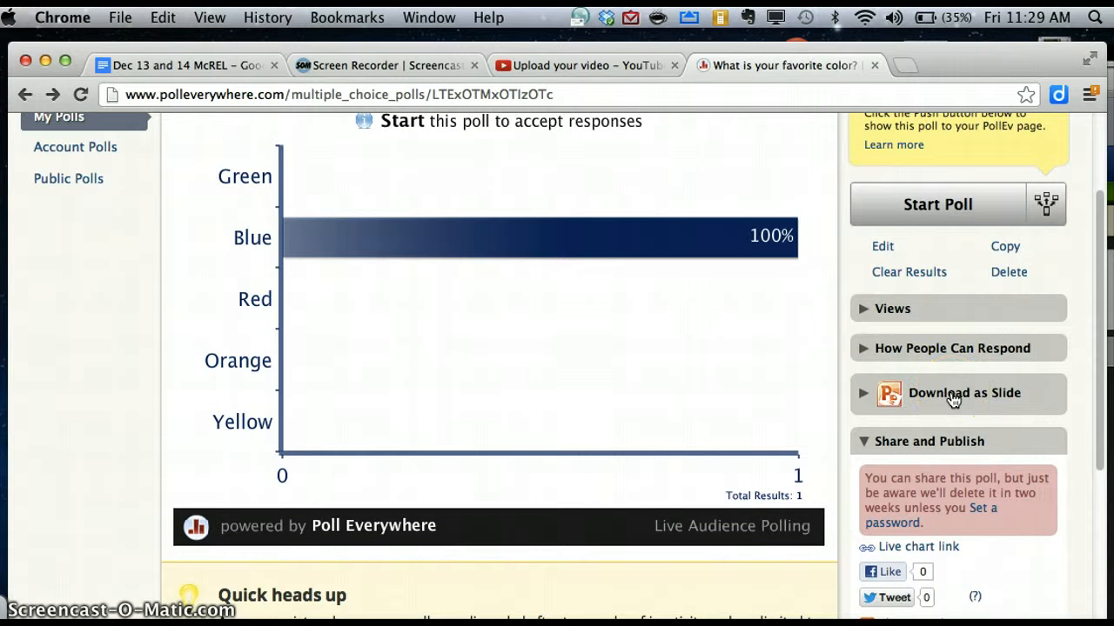
{"action": "scroll", "coordinate": [953, 398], "scroll_direction": "up", "scroll_amount": 3}
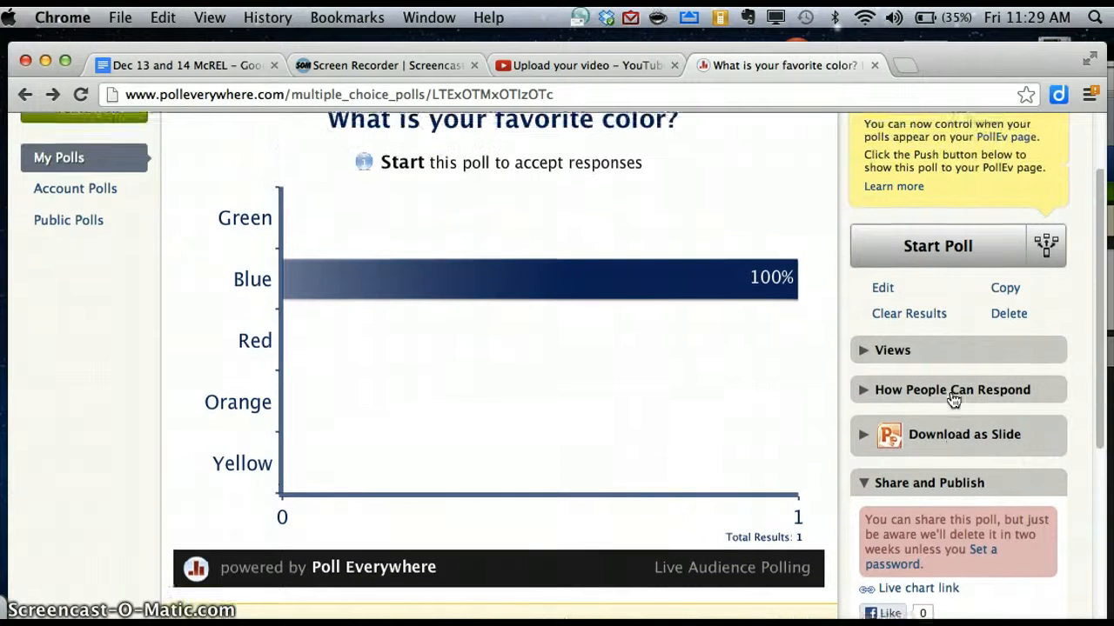
{"action": "left_click", "coordinate": [102, 180]}
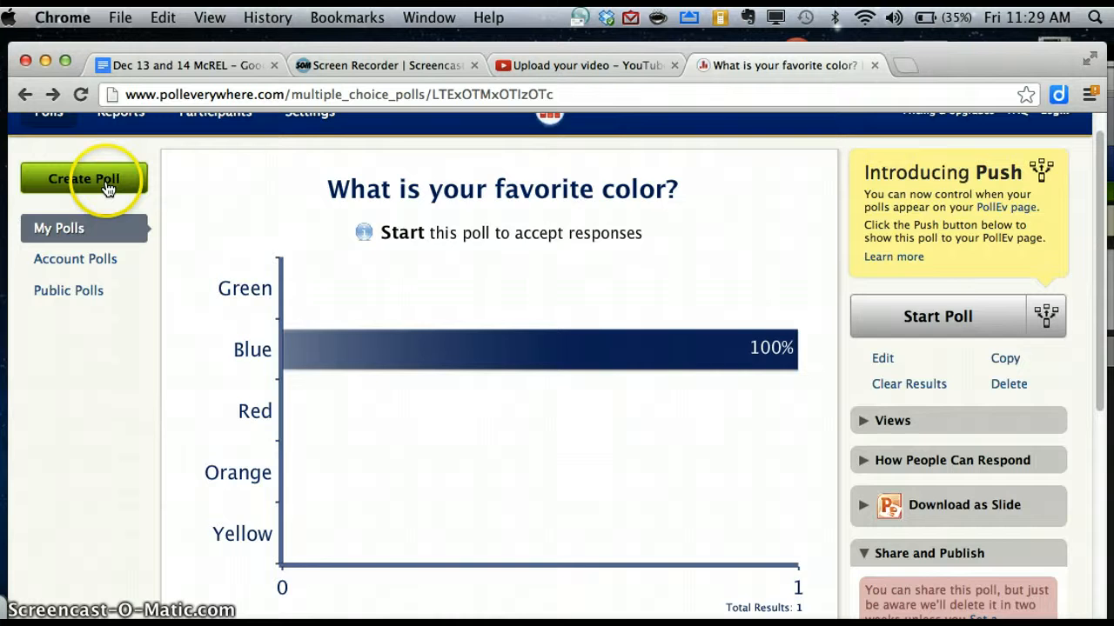
Enter the new poll question 'Why do you like that color?'.
{"action": "left_click", "coordinate": [557, 252]}
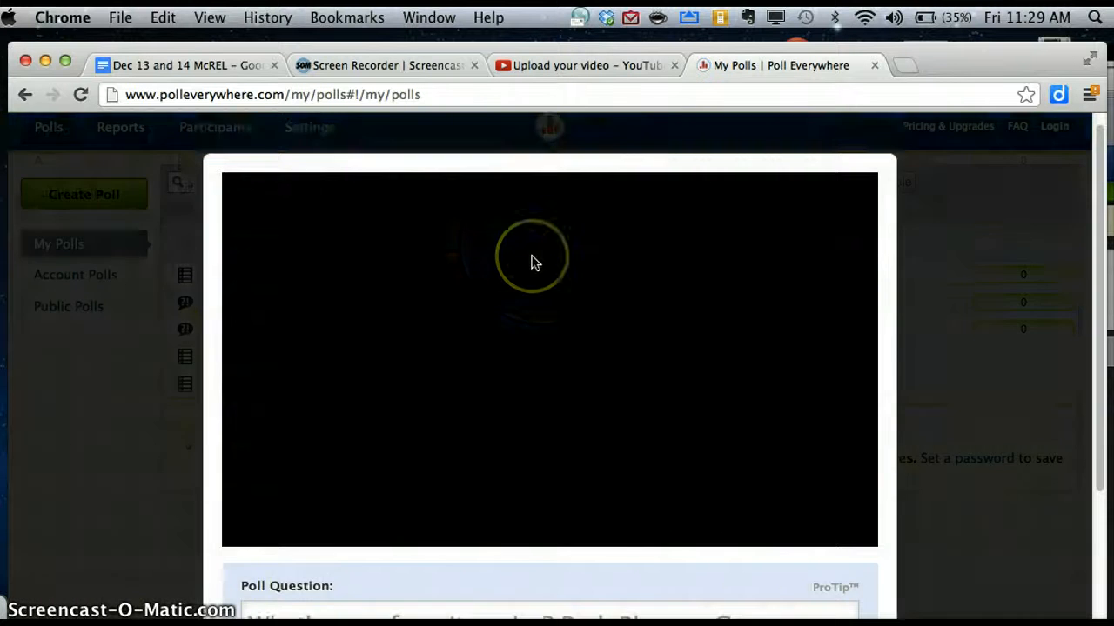
{"action": "scroll", "coordinate": [531, 258], "scroll_direction": "down", "scroll_amount": 3}
{"action": "left_click", "coordinate": [480, 415]}
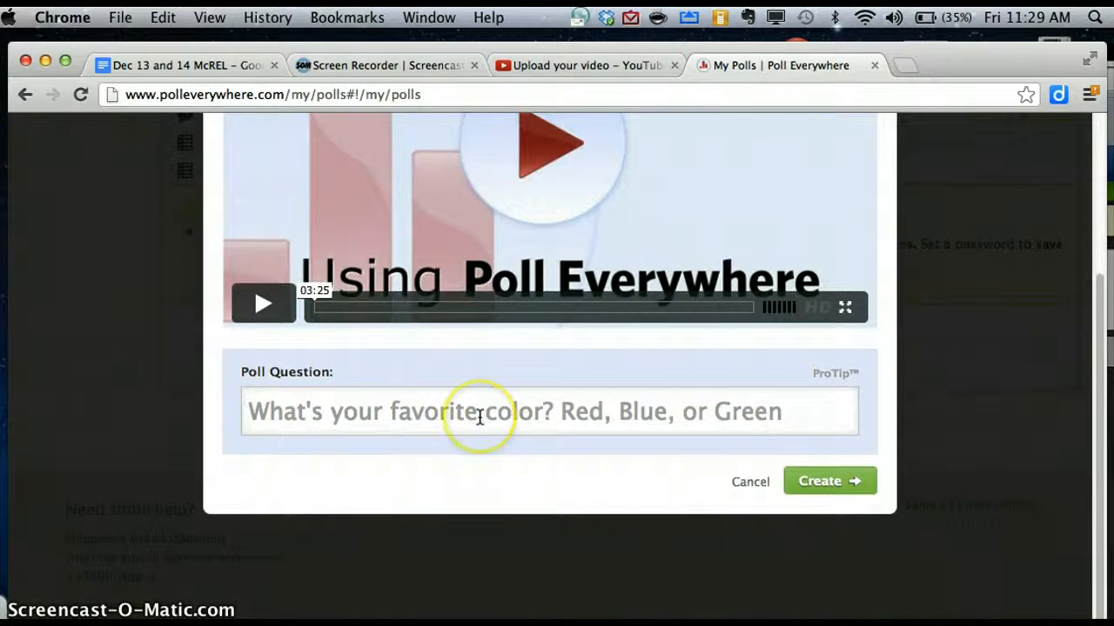
{"action": "type", "text": "Why did"}
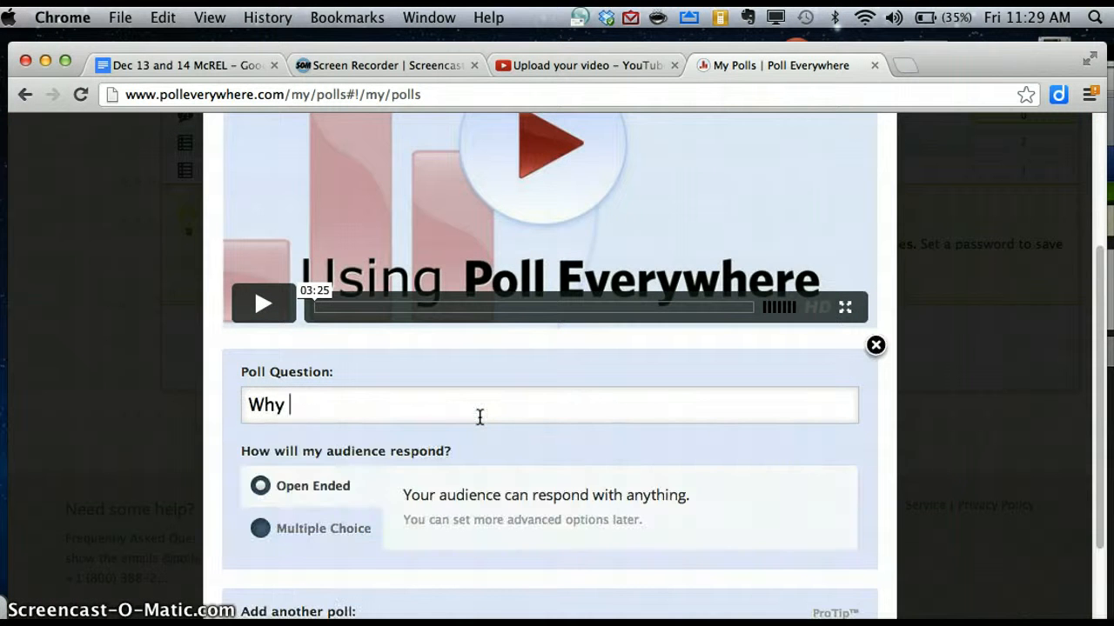
{"action": "key", "text": "BackSpace"}
{"action": "key", "text": "BackSpace"}
{"action": "type", "text": "o yo uli"}
{"action": "key", "text": "BackSpace"}
{"action": "key", "text": "BackSpace"}
{"action": "key", "text": "BackSpace"}
{"action": "key", "text": "BackSpace"}
{"action": "type", "text": "u like that color?"}
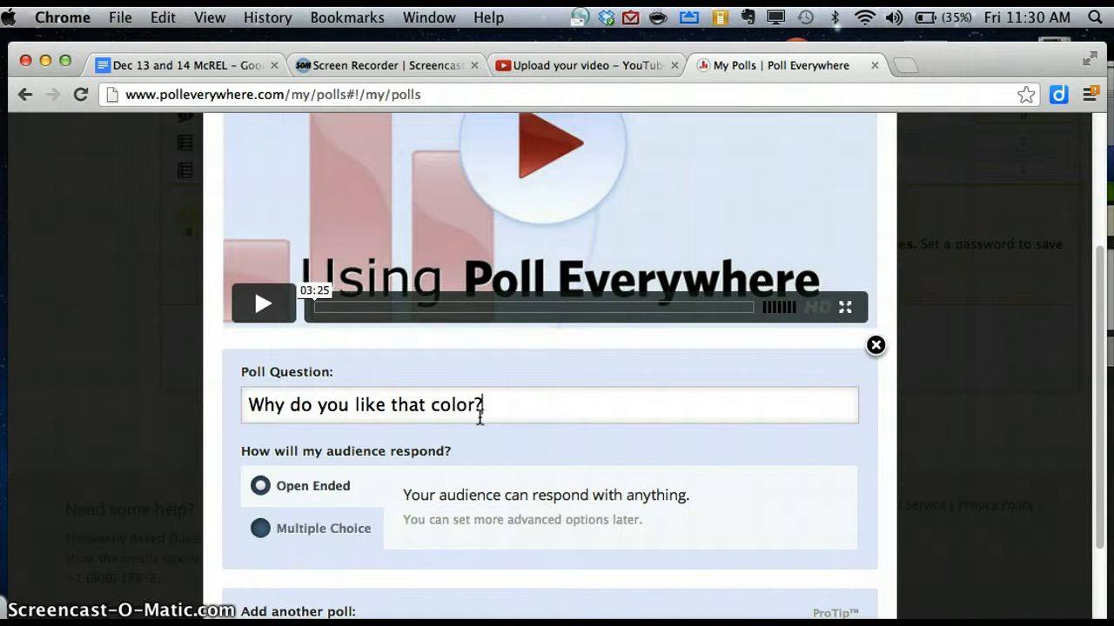
Make the poll Open Ended and create it, going live under code 413887.
{"action": "left_click", "coordinate": [277, 495]}
{"action": "scroll", "coordinate": [512, 437], "scroll_direction": "down", "scroll_amount": 5}
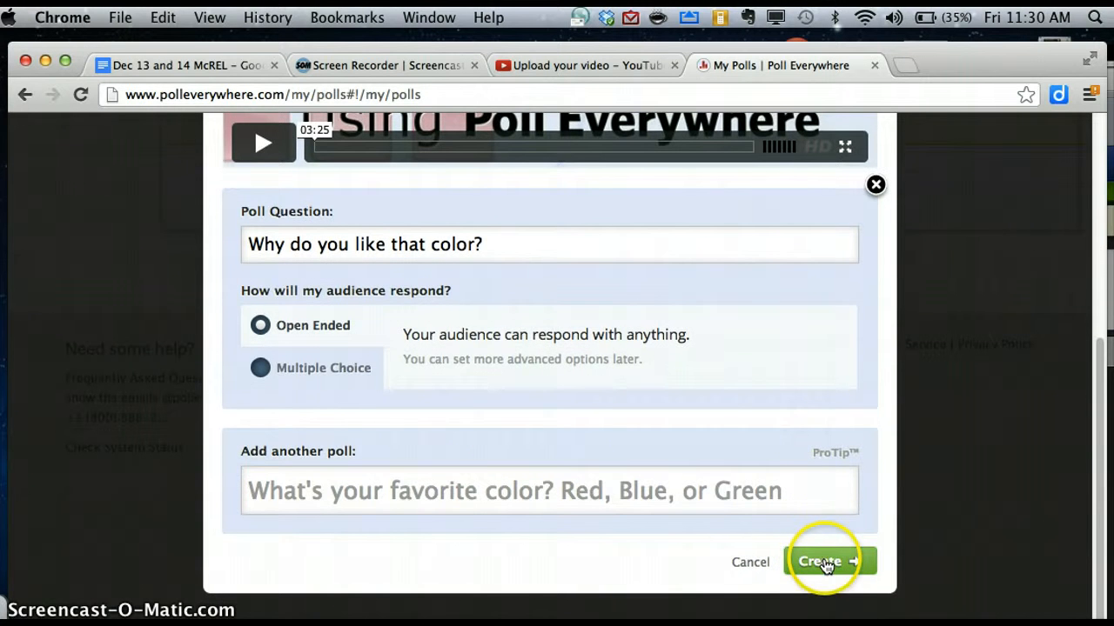
{"action": "left_click", "coordinate": [822, 561]}
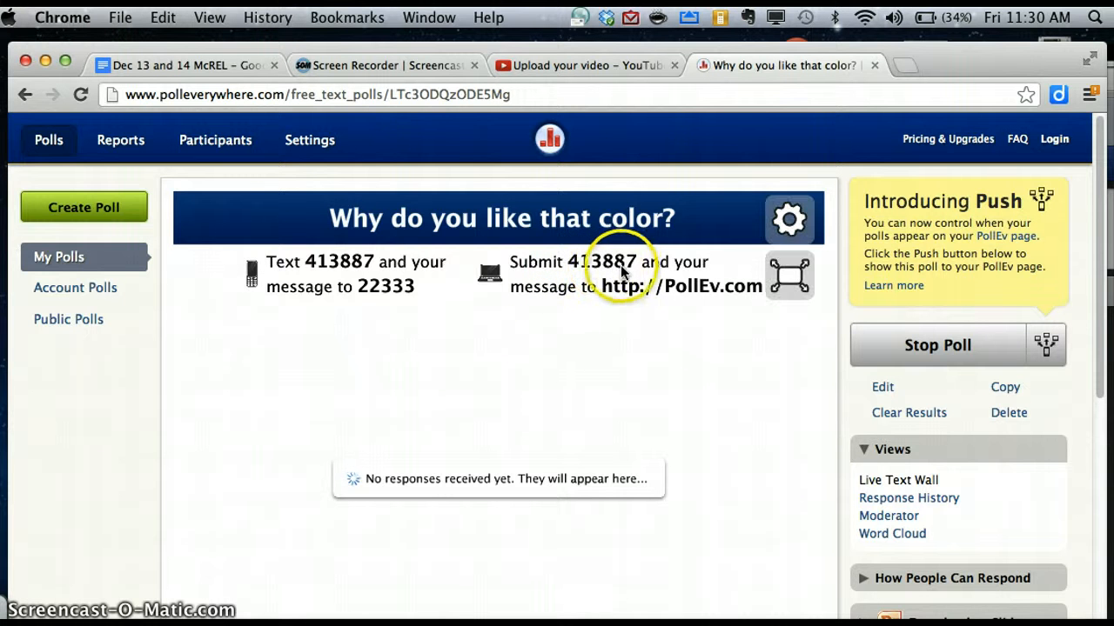
{"action": "mouse_move", "coordinate": [609, 270]}
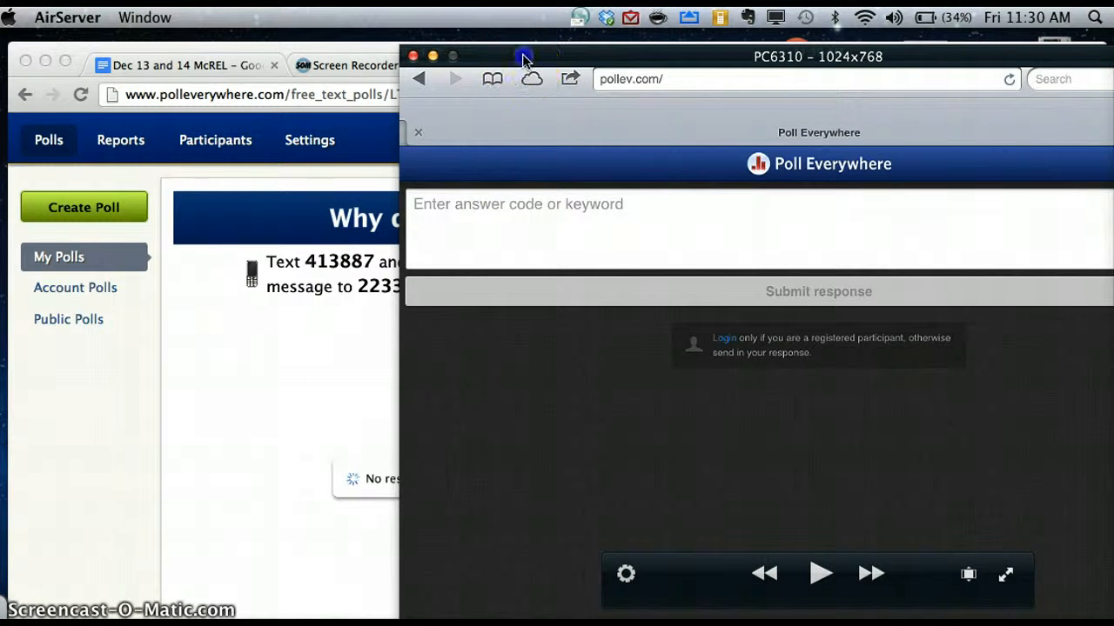
{"action": "left_click_drag", "start_coordinate": [522, 51], "coordinate": [496, 38]}
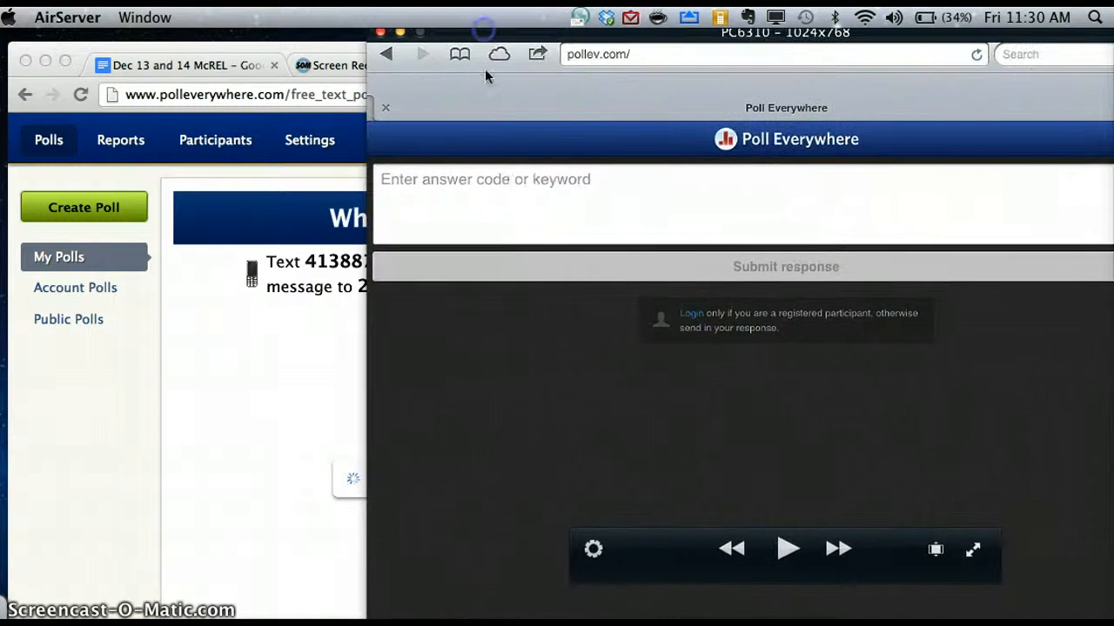
{"action": "left_click", "coordinate": [498, 185]}
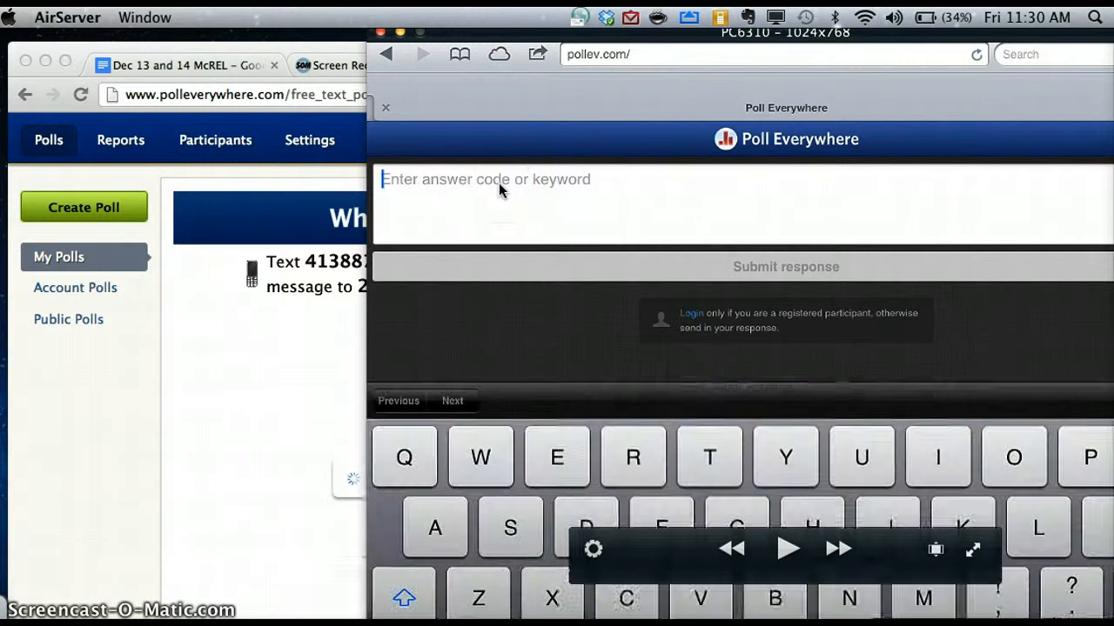
{"action": "type", "text": "413"}
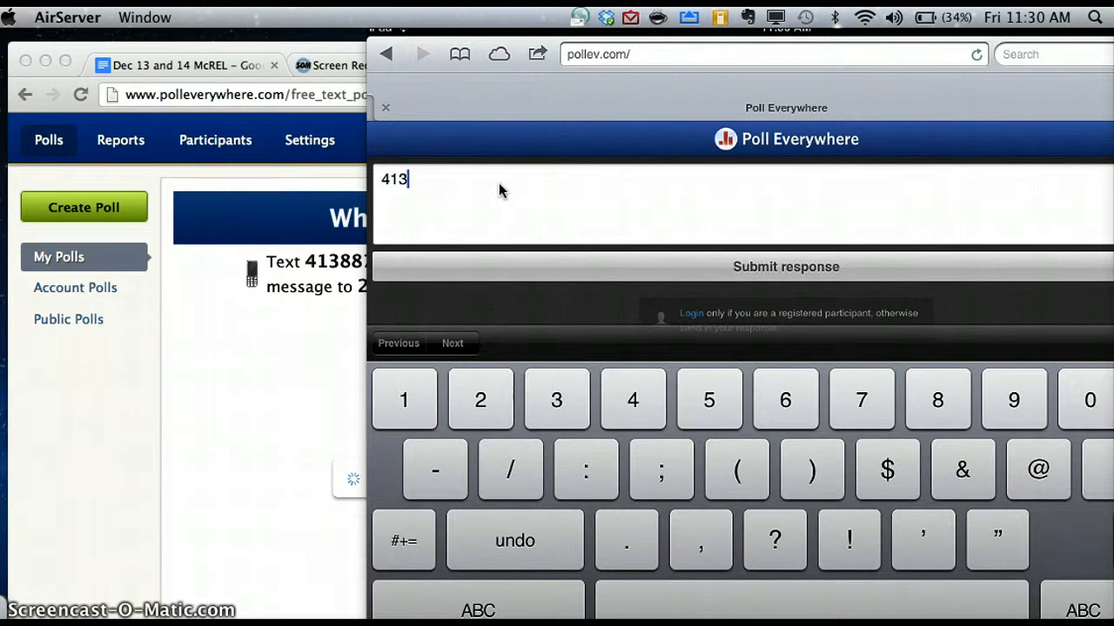
{"action": "type", "text": "887"}
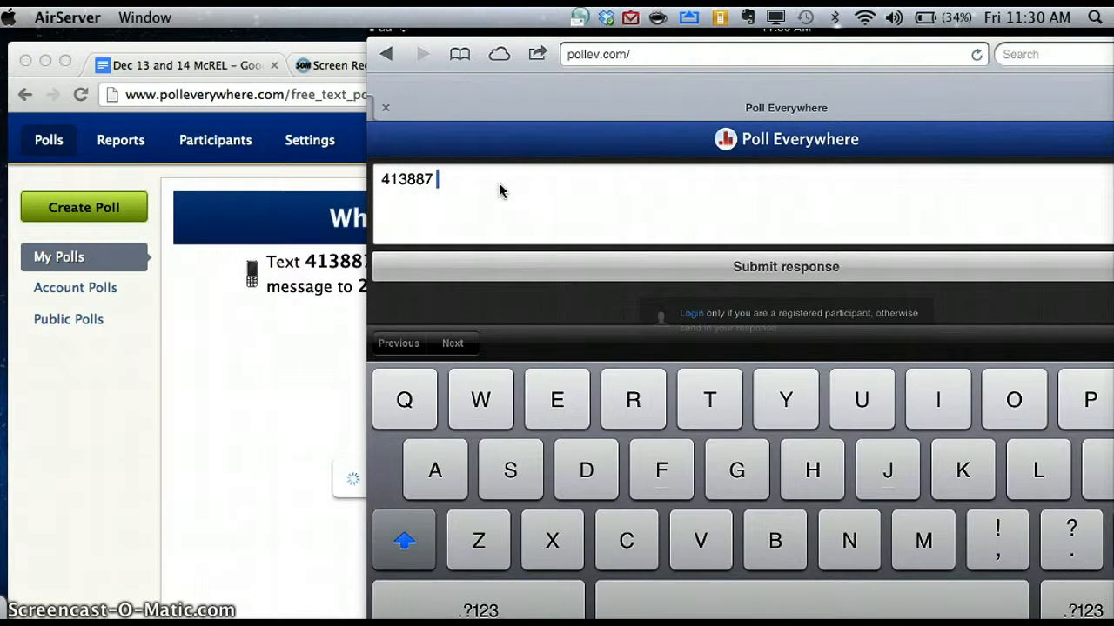
{"action": "type", "text": " Ichose blue v"}
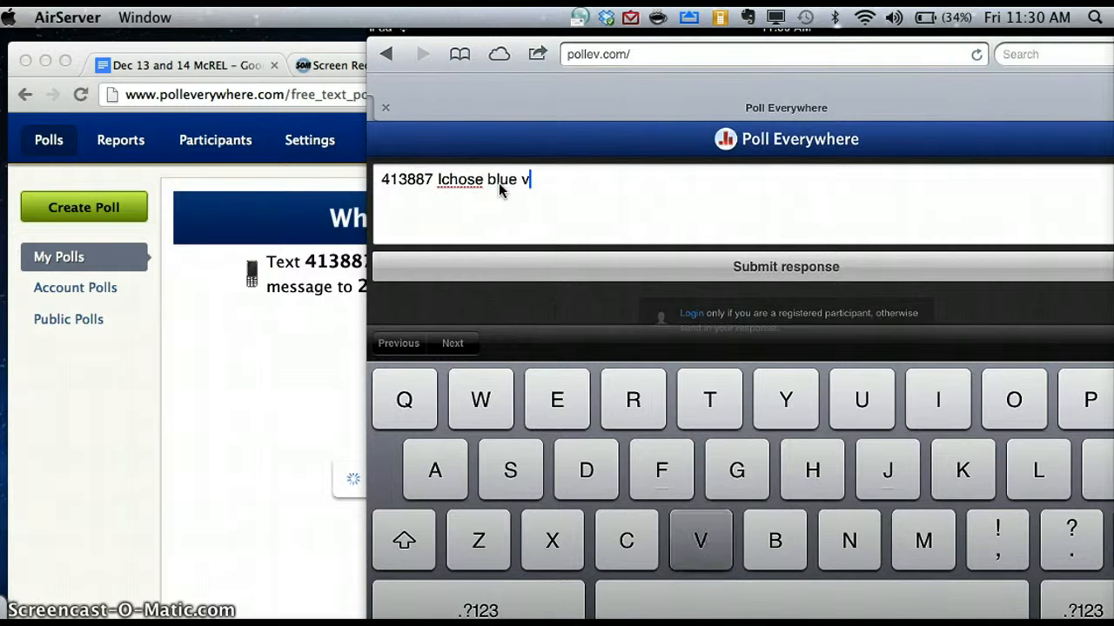
{"action": "key", "text": "BackSpace"}
{"action": "type", "text": "bacause "}
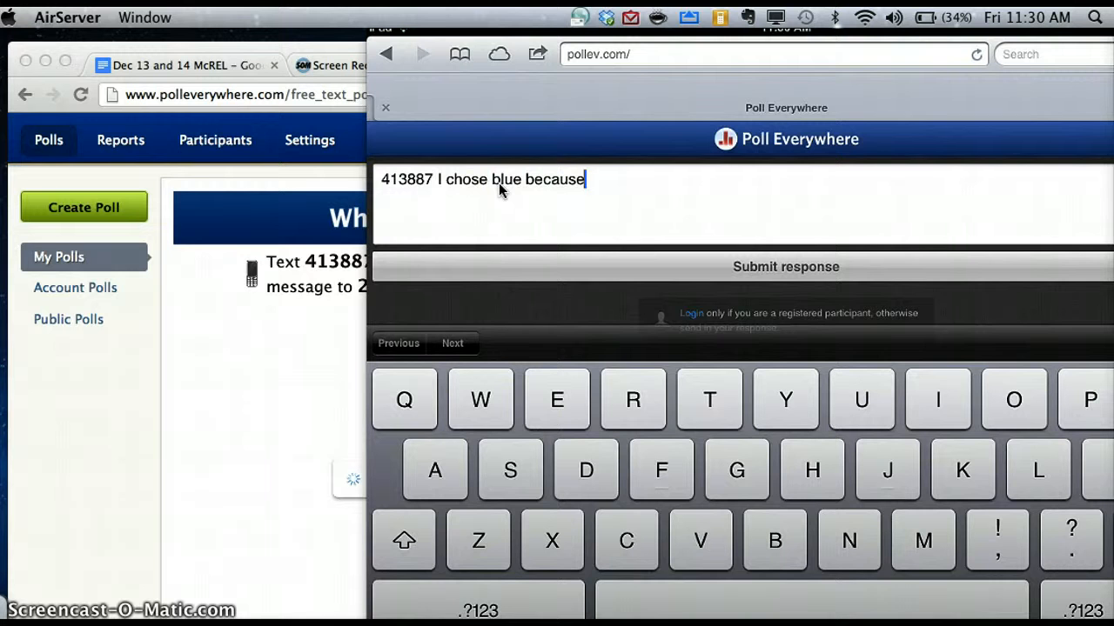
{"action": "type", "text": " its the color of "}
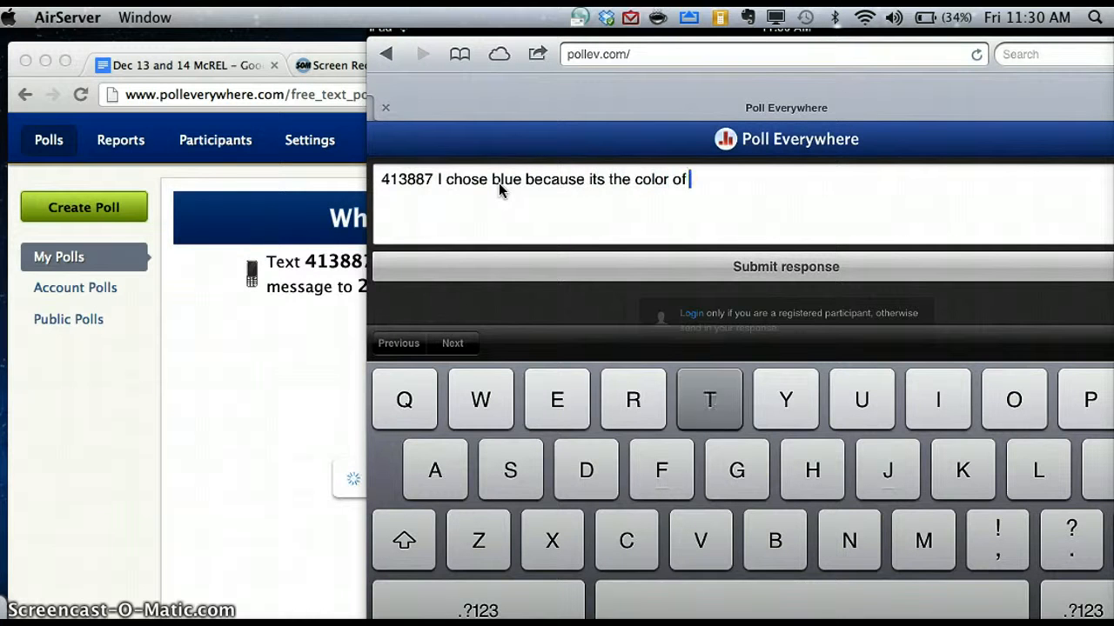
{"action": "type", "text": "the ocean"}
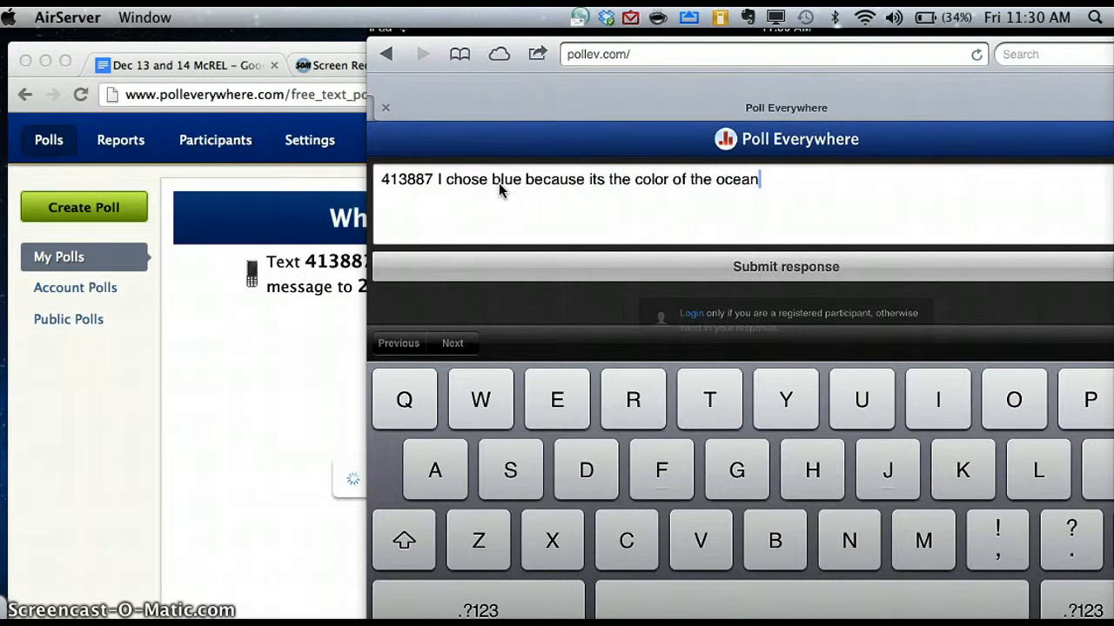
{"action": "left_click", "coordinate": [590, 180]}
{"action": "left_click", "coordinate": [590, 179]}
{"action": "left_click", "coordinate": [609, 179]}
{"action": "key", "text": "BackSpace"}
{"action": "key", "text": "BackSpace"}
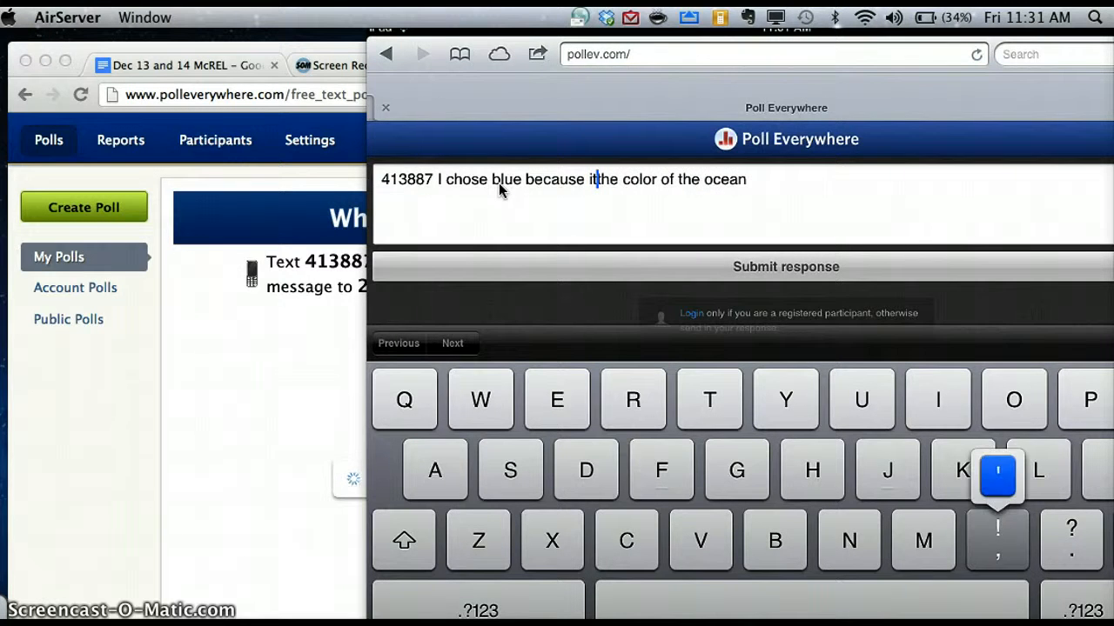
{"action": "type", "text": "'s"}
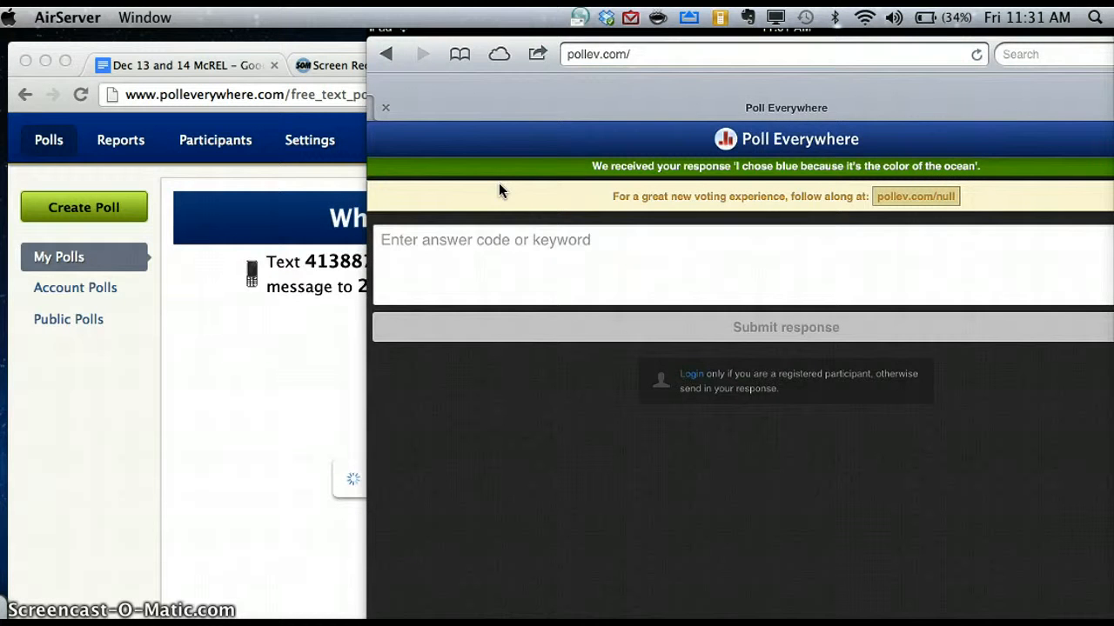
Bring Chrome's Poll Everywhere page for 'Why do you like that color?' back in front.
{"action": "left_click", "coordinate": [316, 45]}
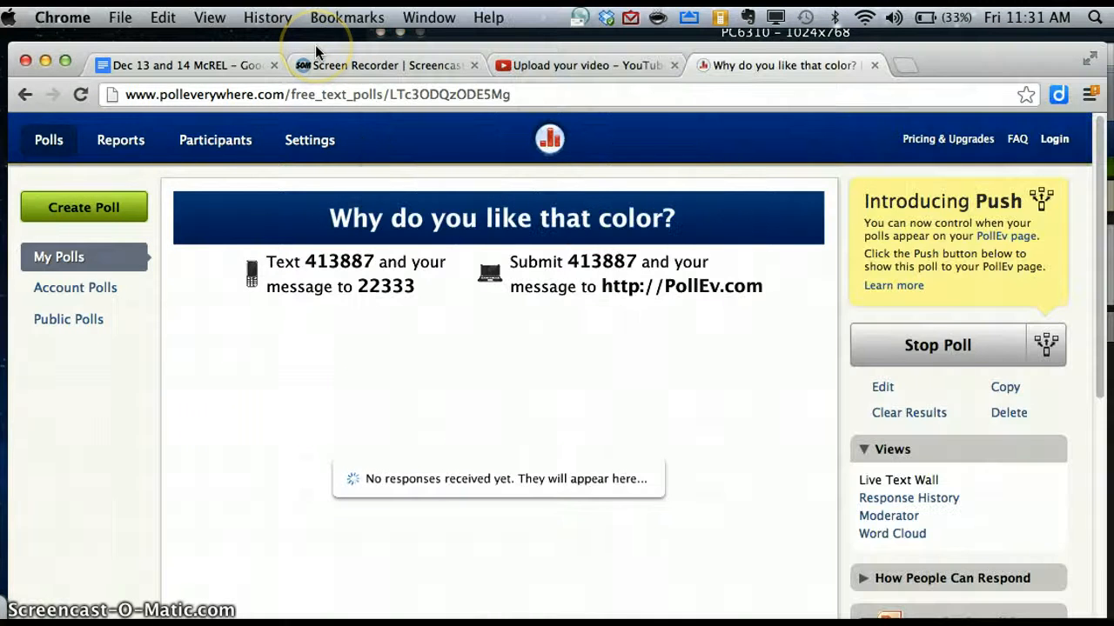